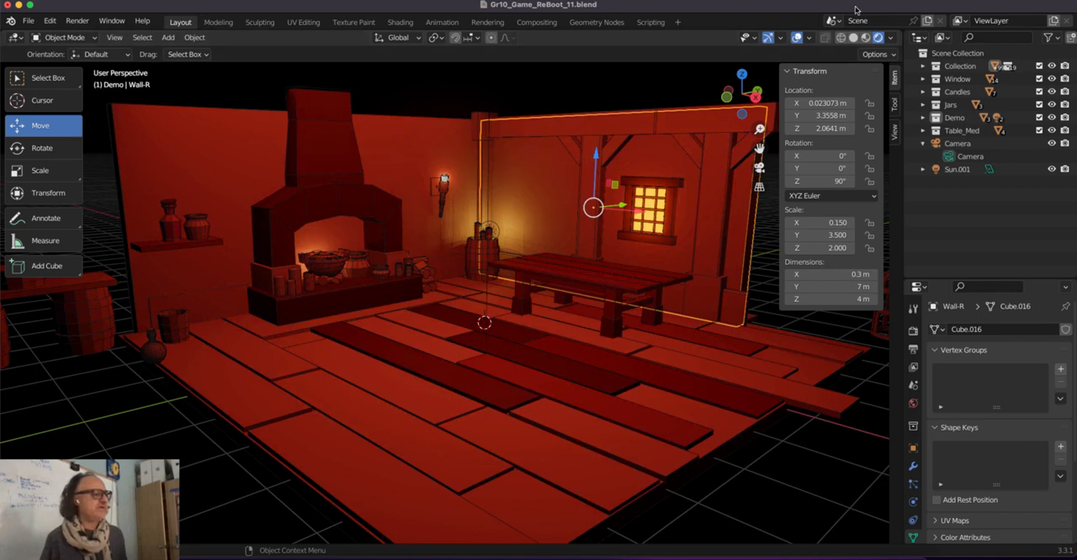
Show the scene in Material Preview shading and select the white floor plank under the near edge of the table.
{"action": "left_click", "coordinate": [866, 38]}
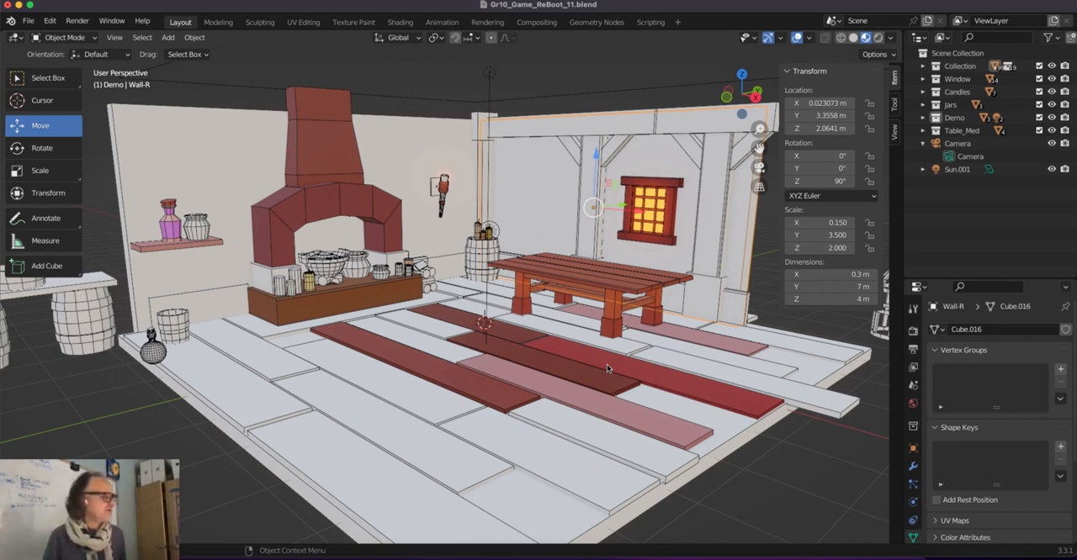
{"action": "scroll", "coordinate": [566, 276], "scroll_direction": "up", "scroll_amount": 3}
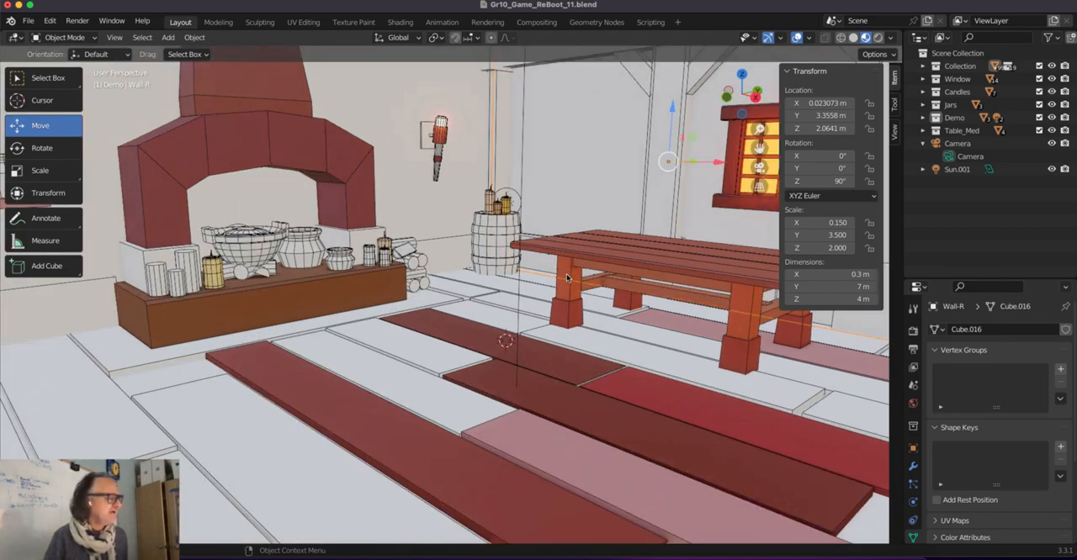
{"action": "middle_click_drag", "start_coordinate": [566, 276], "coordinate": [545, 284]}
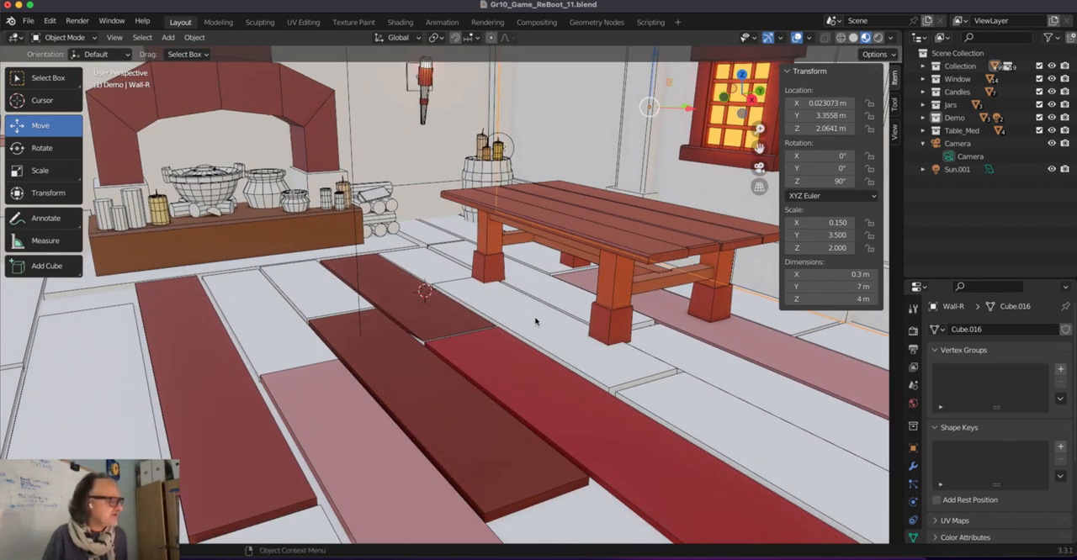
{"action": "left_click", "coordinate": [542, 322]}
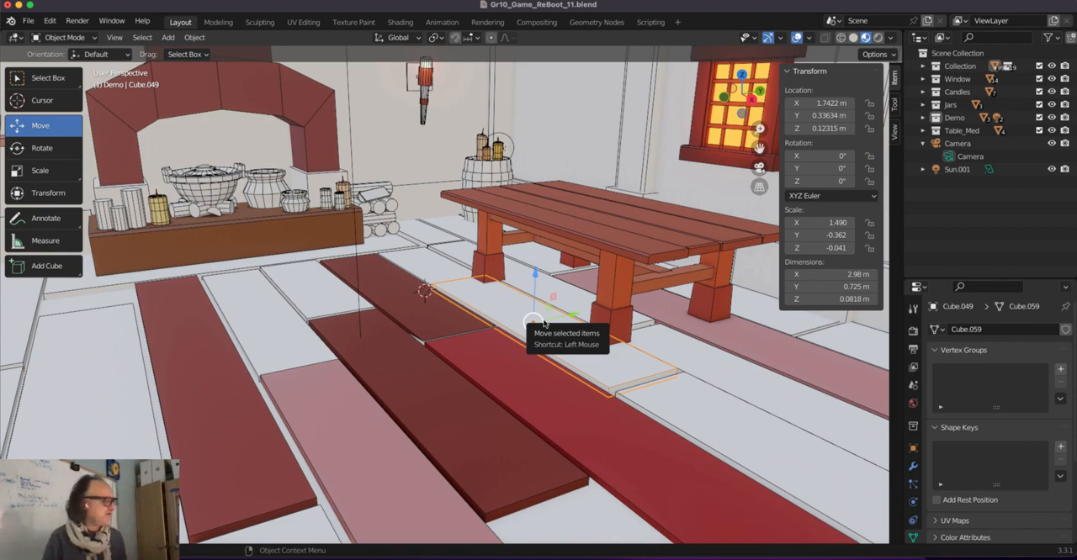
{"action": "middle_click_drag", "start_coordinate": [544, 322], "coordinate": [561, 359]}
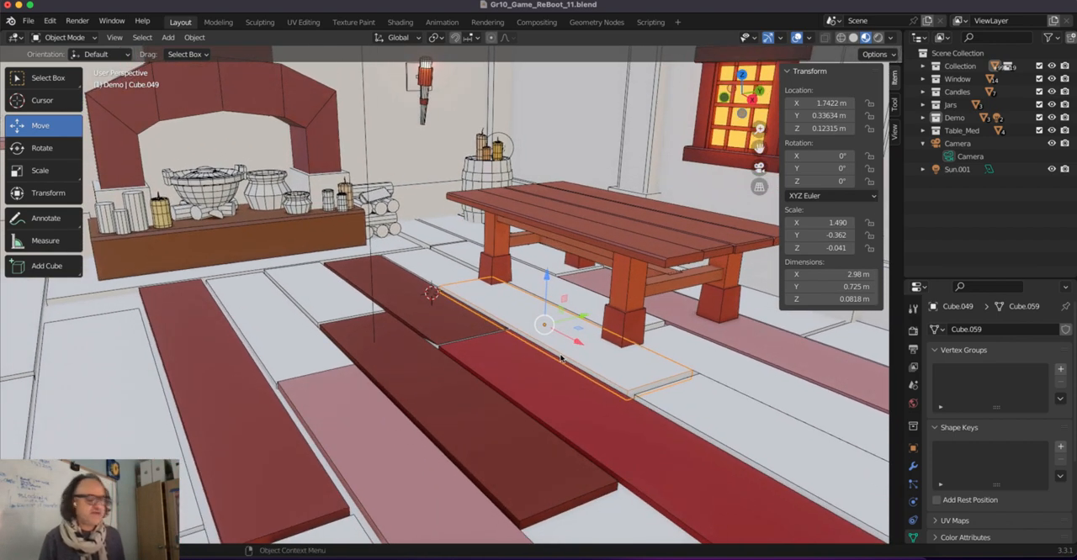
Display the viewport in Solid shading for working on the selected floor plank.
{"action": "scroll", "coordinate": [553, 329], "scroll_direction": "up", "scroll_amount": 2}
{"action": "scroll", "coordinate": [553, 329], "scroll_direction": "down", "scroll_amount": 1}
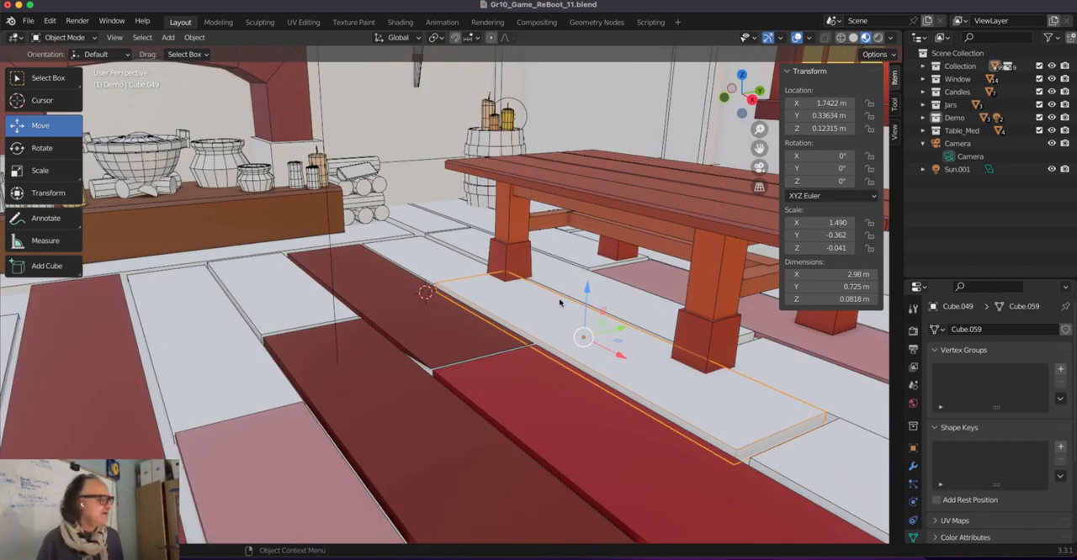
{"action": "middle_click_drag", "start_coordinate": [562, 297], "coordinate": [531, 282], "text": "shift"}
{"action": "scroll", "coordinate": [521, 281], "scroll_direction": "down", "scroll_amount": 2}
{"action": "scroll", "coordinate": [509, 279], "scroll_direction": "up", "scroll_amount": 2}
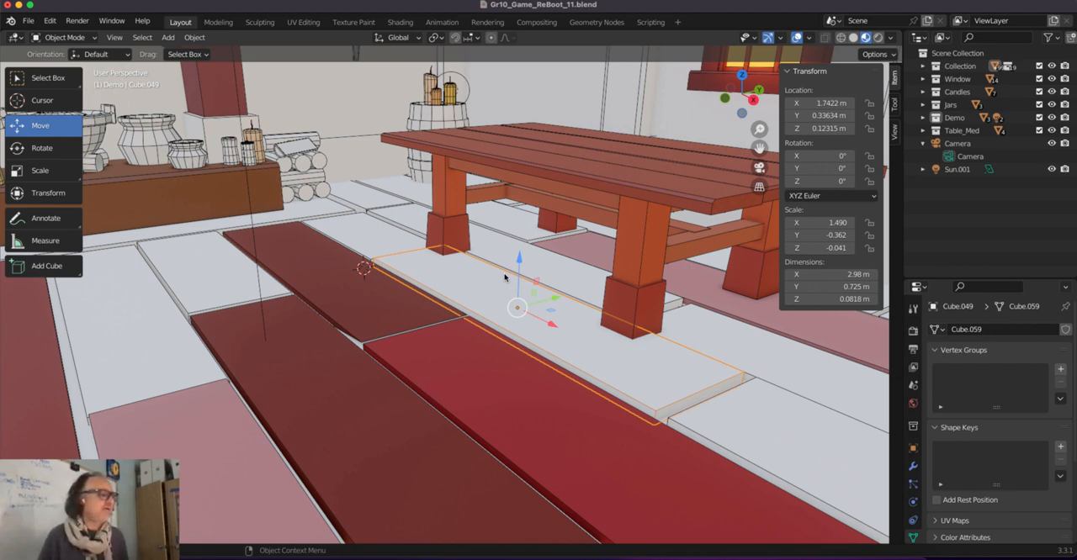
{"action": "left_click", "coordinate": [853, 38]}
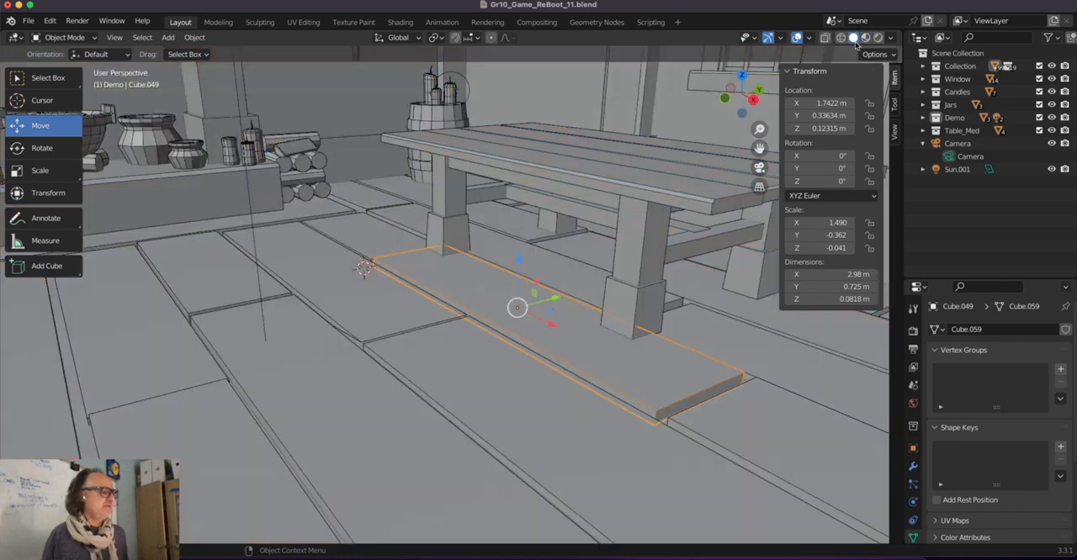
Apply the scale of the selected floor plank in Object Mode.
{"action": "scroll", "coordinate": [474, 269], "scroll_direction": "up", "scroll_amount": 3}
{"action": "middle_click_drag", "start_coordinate": [472, 266], "coordinate": [481, 297]}
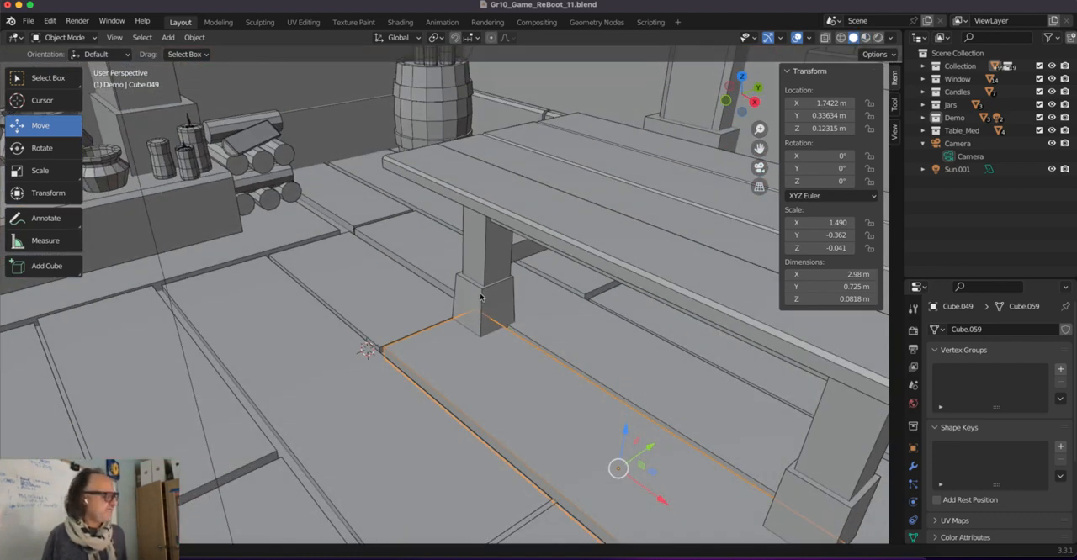
{"action": "middle_click_drag", "start_coordinate": [493, 368], "coordinate": [457, 320]}
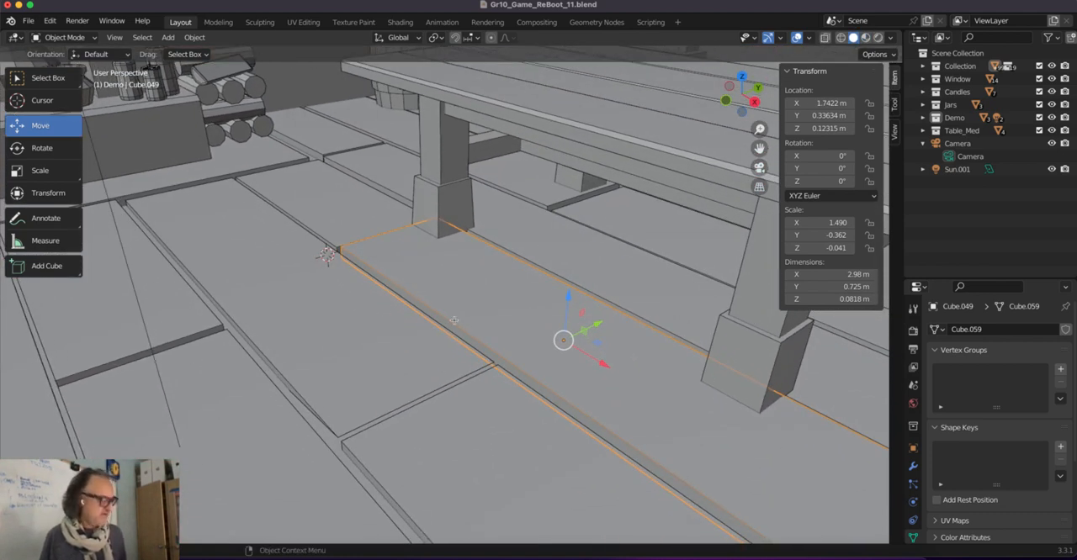
{"action": "key", "text": "Tab"}
{"action": "key", "text": "Tab"}
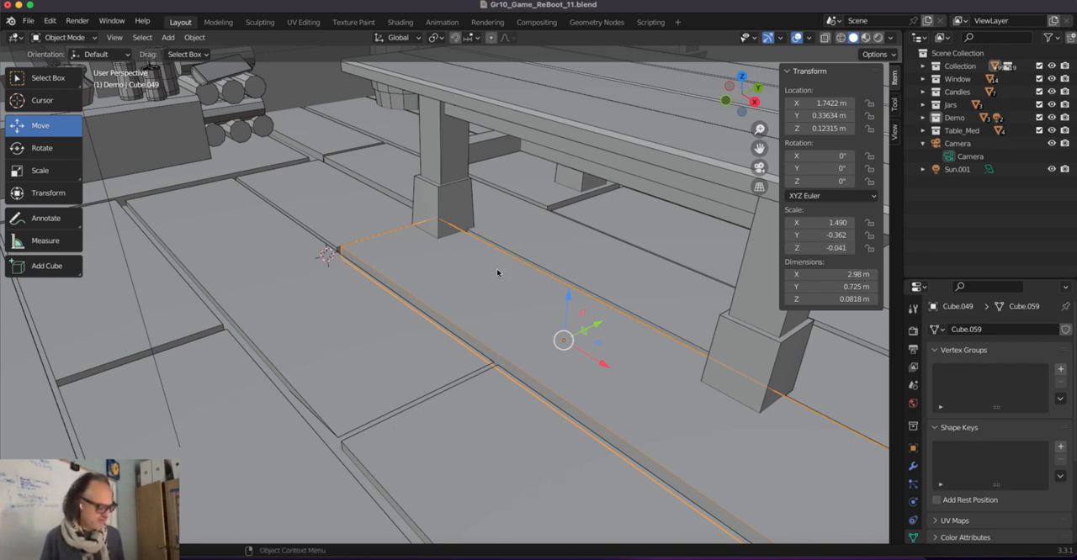
{"action": "key", "text": "ctrl+a"}
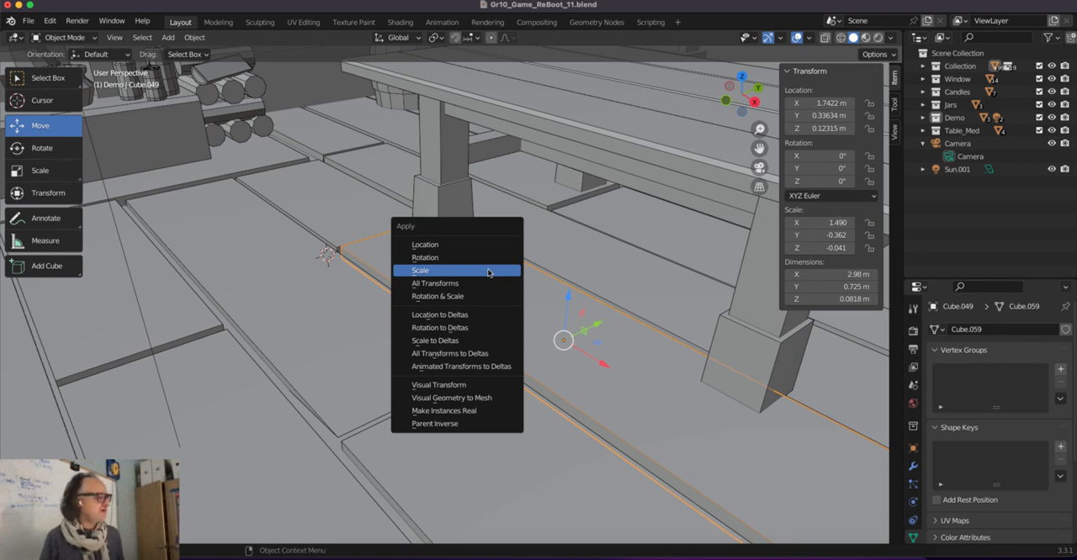
{"action": "left_click", "coordinate": [437, 271]}
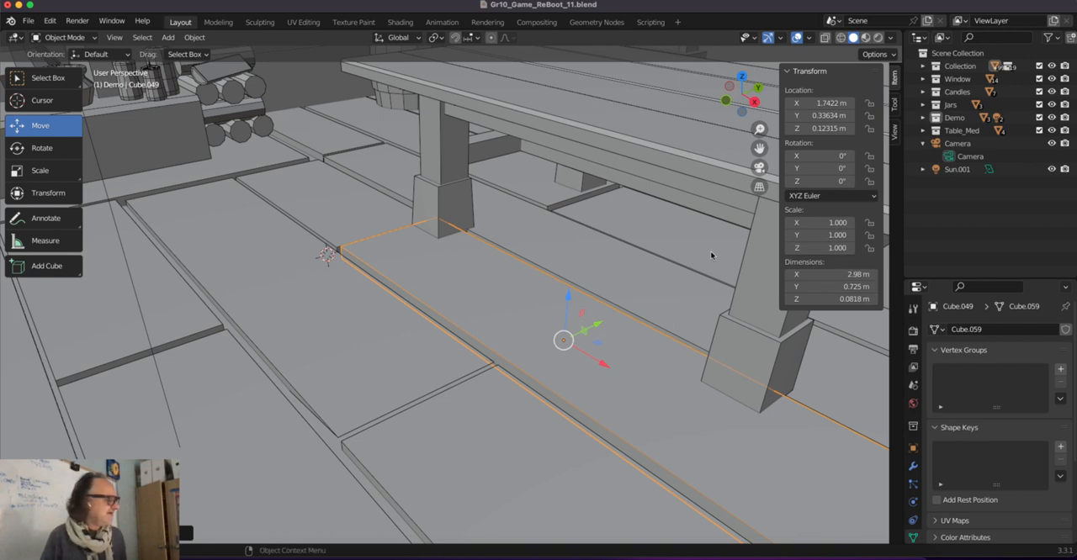
In edge selection mode, bevel the plank's long upper edge on the side facing away from the table with a narrow one-segment bevel.
{"action": "middle_click_drag", "start_coordinate": [581, 272], "coordinate": [576, 270]}
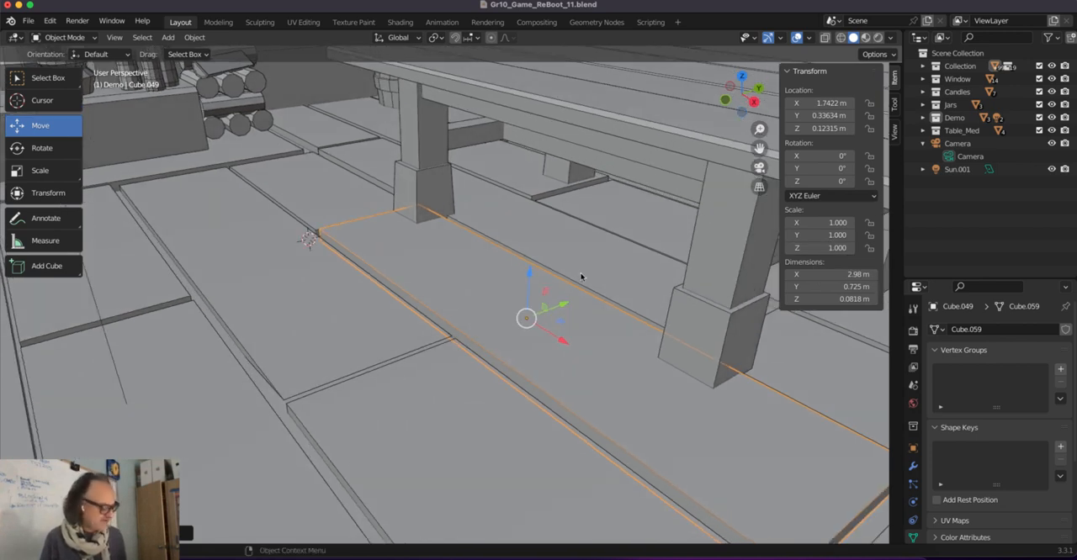
{"action": "key", "text": "Tab"}
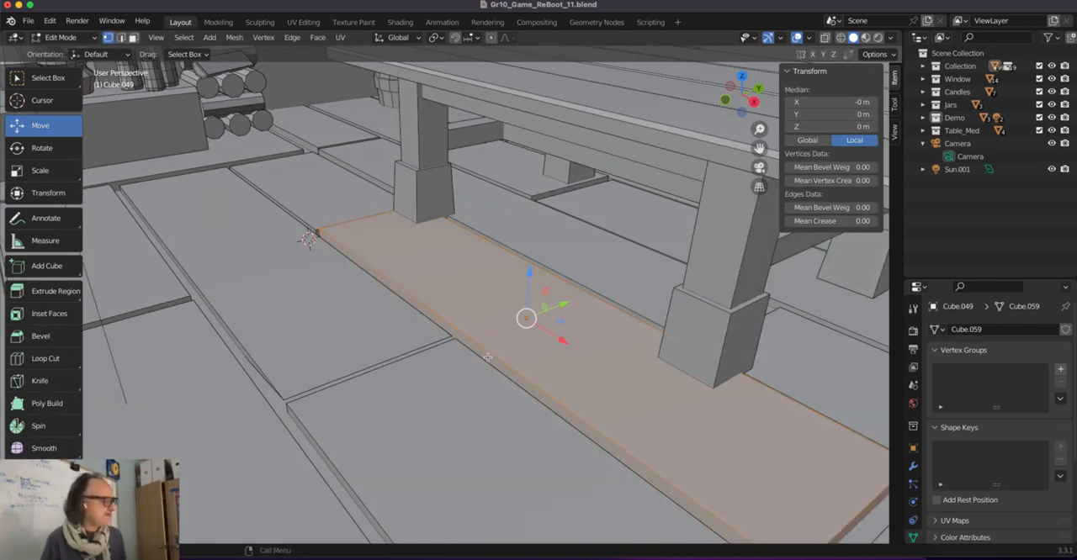
{"action": "left_click", "coordinate": [120, 38]}
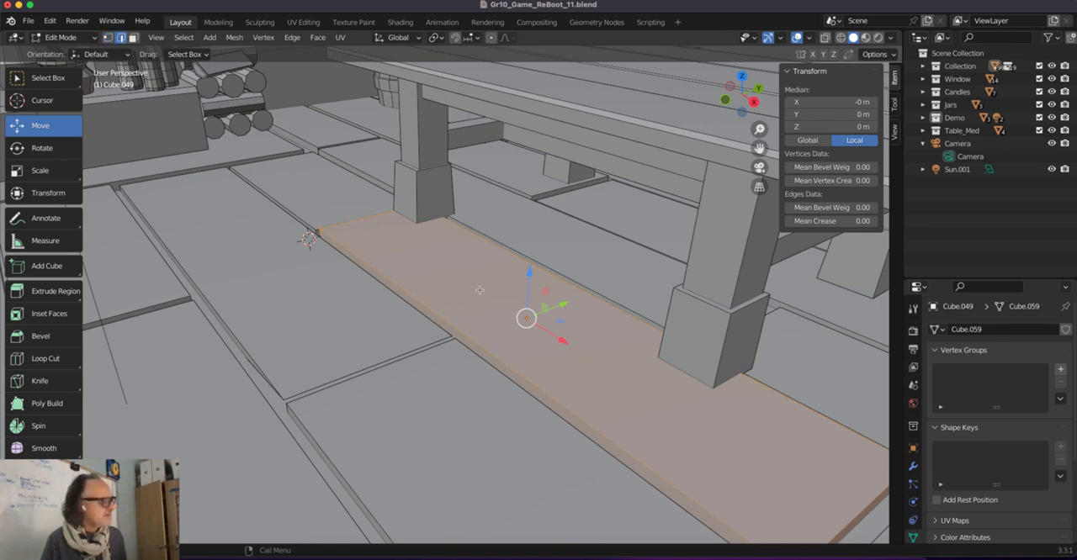
{"action": "left_click", "coordinate": [475, 345]}
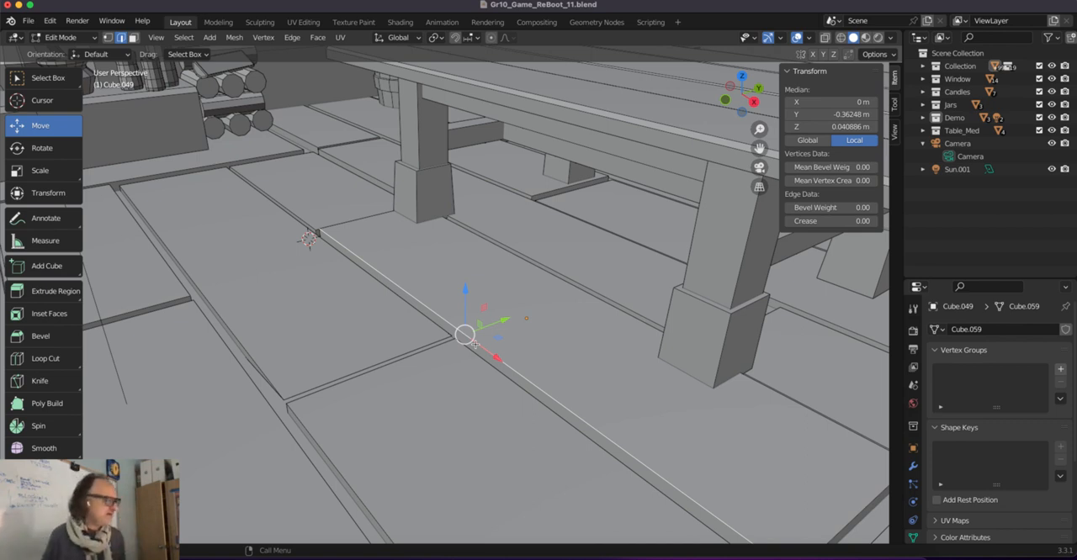
{"action": "left_click", "coordinate": [37, 338]}
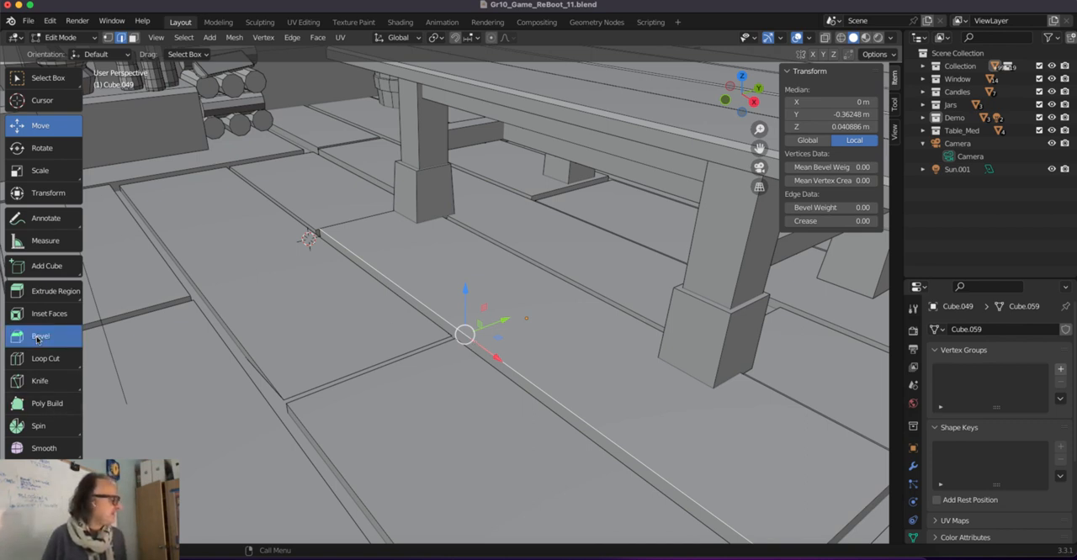
{"action": "left_click_drag", "start_coordinate": [426, 308], "coordinate": [428, 311]}
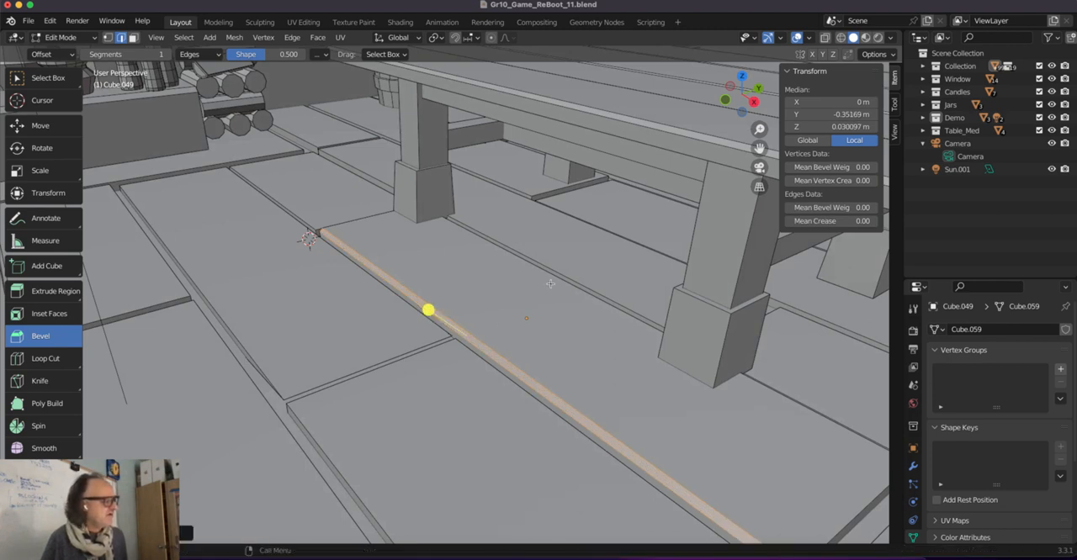
Bevel the plank's opposite long upper edge on the table side slightly and return to Object Mode.
{"action": "left_click", "coordinate": [618, 238]}
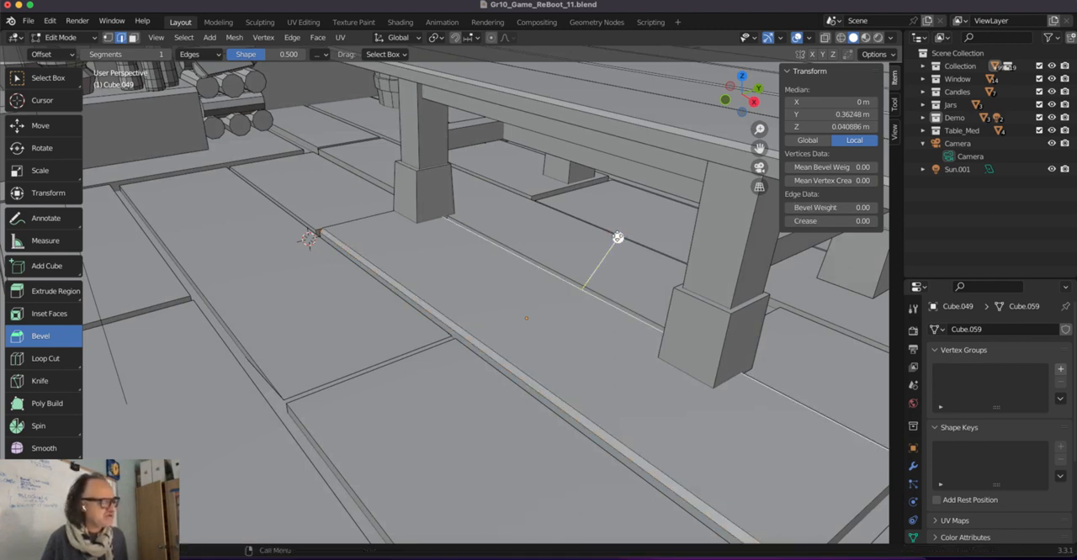
{"action": "left_click_drag", "start_coordinate": [618, 238], "coordinate": [616, 246]}
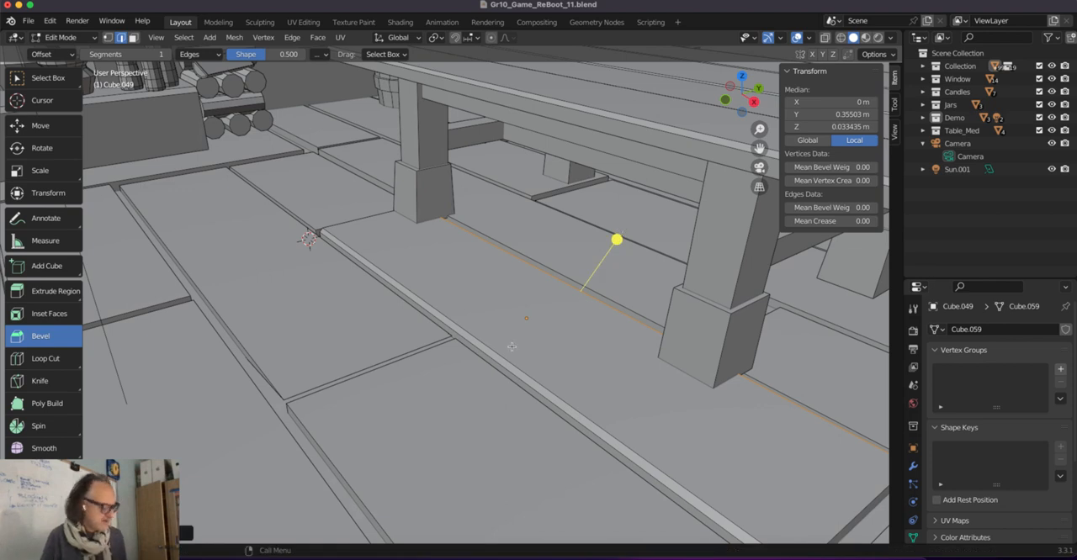
{"action": "key", "text": "Tab"}
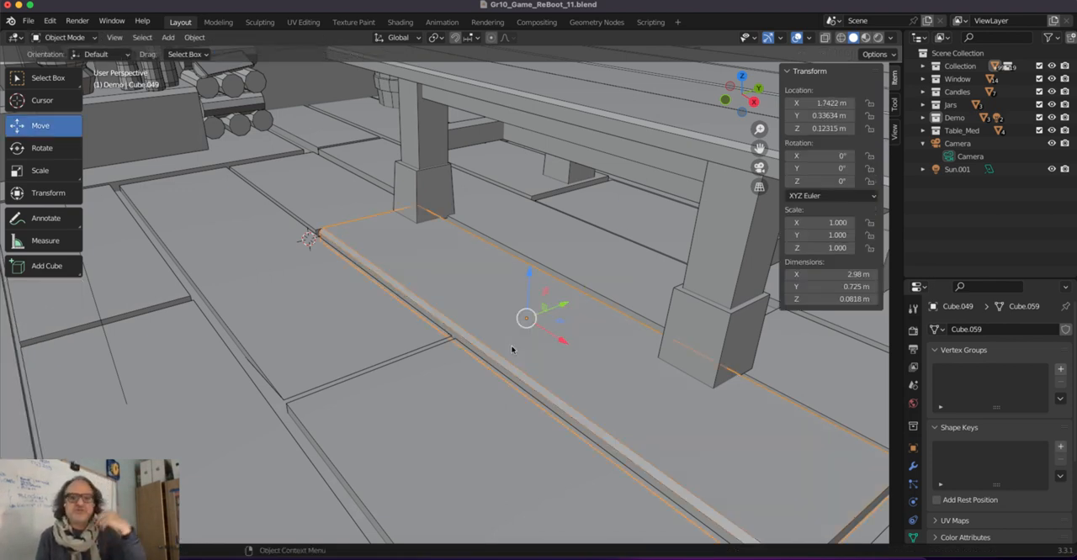
Try to bevel the outer vertical corner edge of the nearest table leg without applying the legs' scale.
{"action": "left_click", "coordinate": [691, 228]}
{"action": "middle_click_drag", "start_coordinate": [695, 229], "coordinate": [612, 242]}
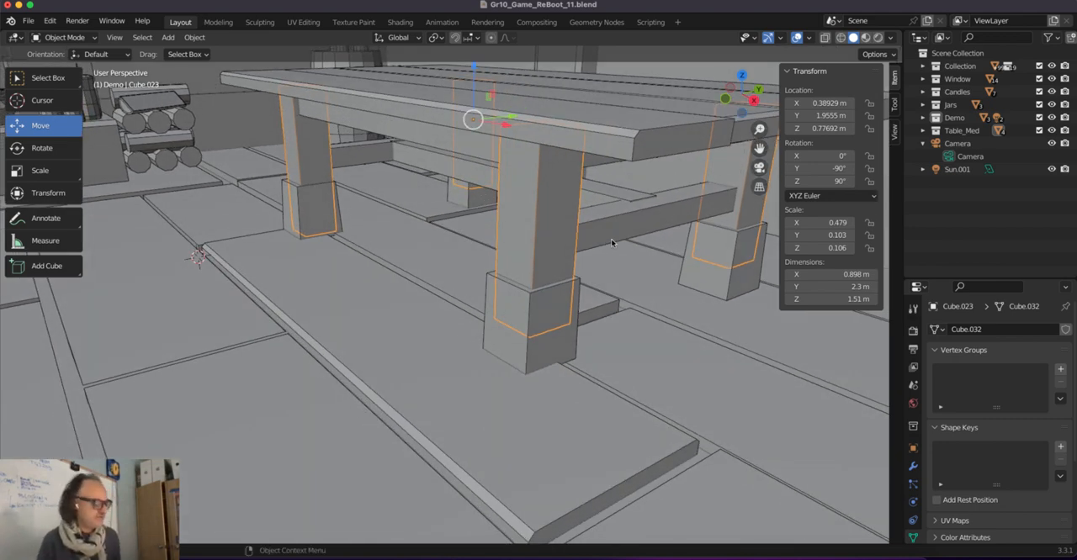
{"action": "key", "text": "Tab"}
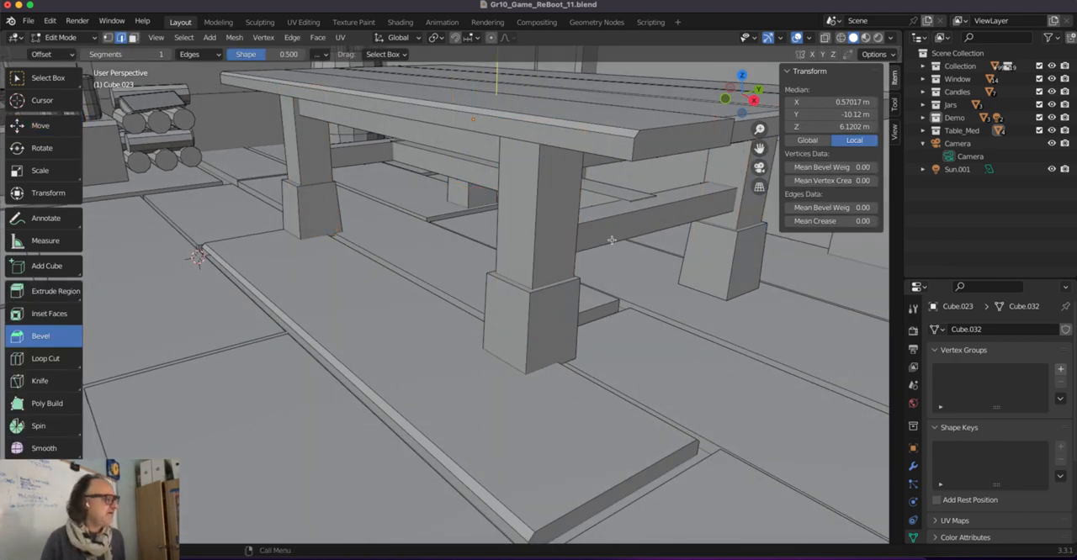
{"action": "left_click", "coordinate": [539, 225]}
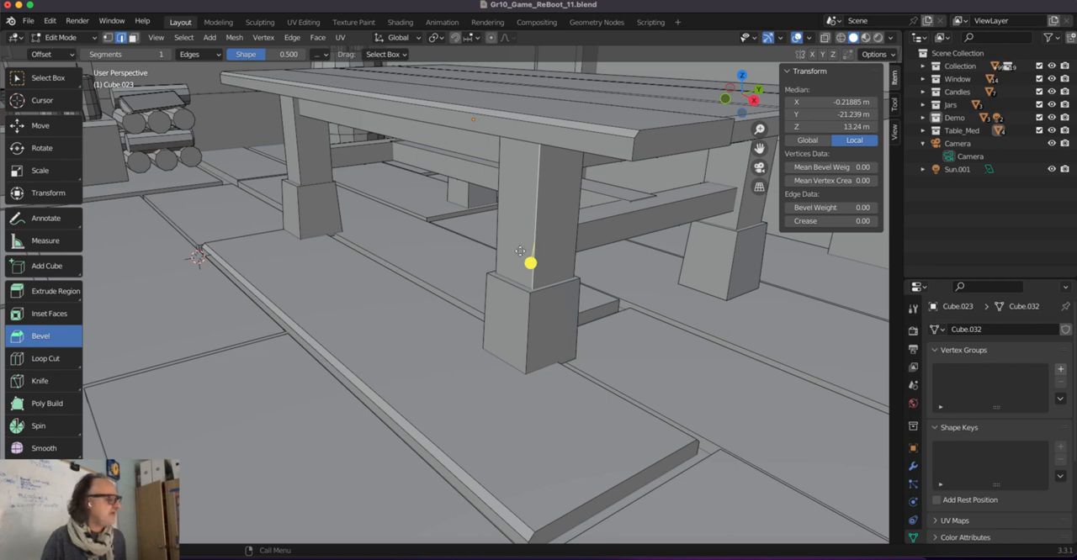
{"action": "left_click_drag", "start_coordinate": [529, 263], "coordinate": [519, 276]}
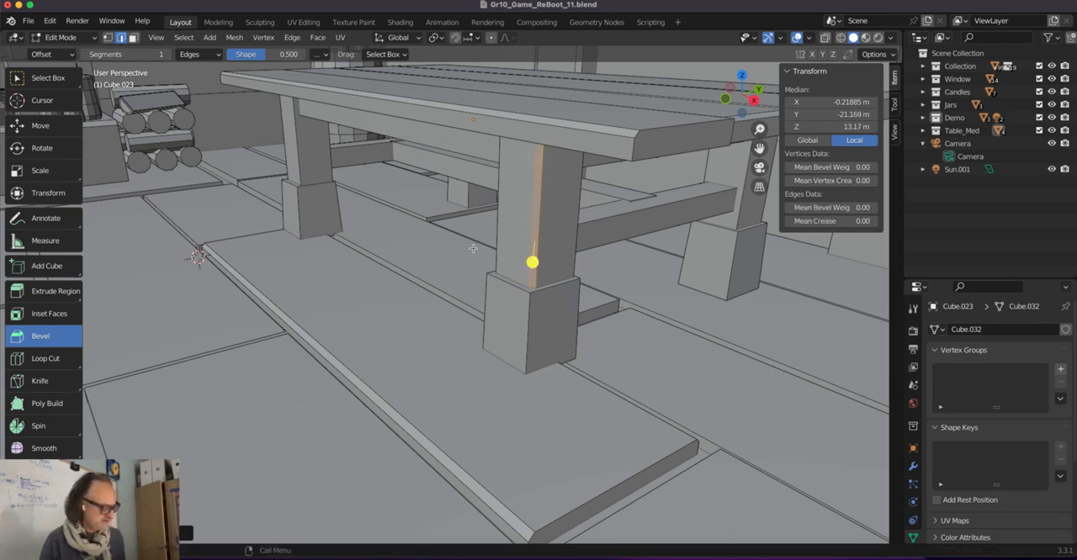
{"action": "middle_click_drag", "start_coordinate": [503, 225], "coordinate": [430, 235]}
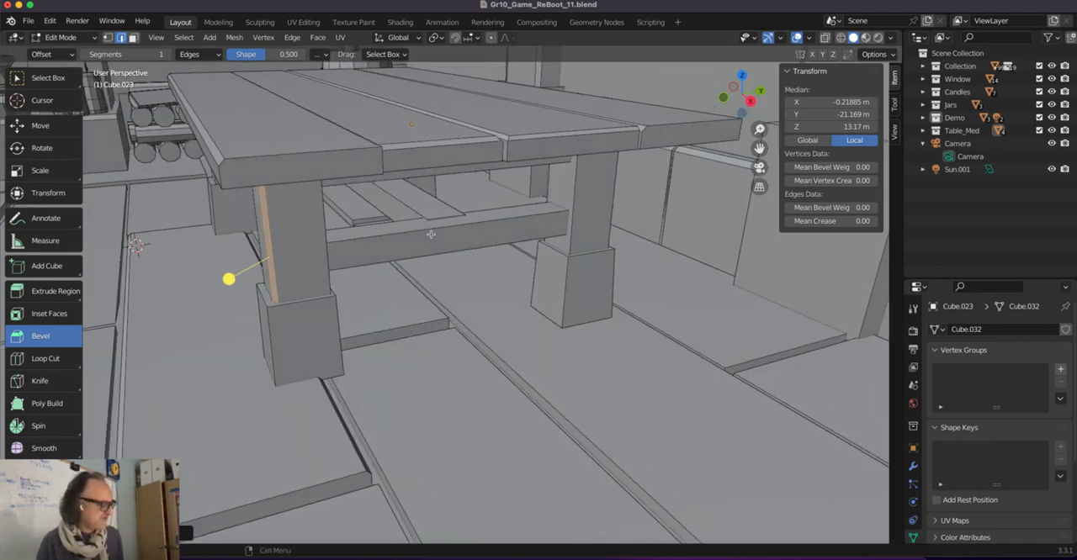
Undo the bevel on the table leg's corner edge.
{"action": "key", "text": "Tab"}
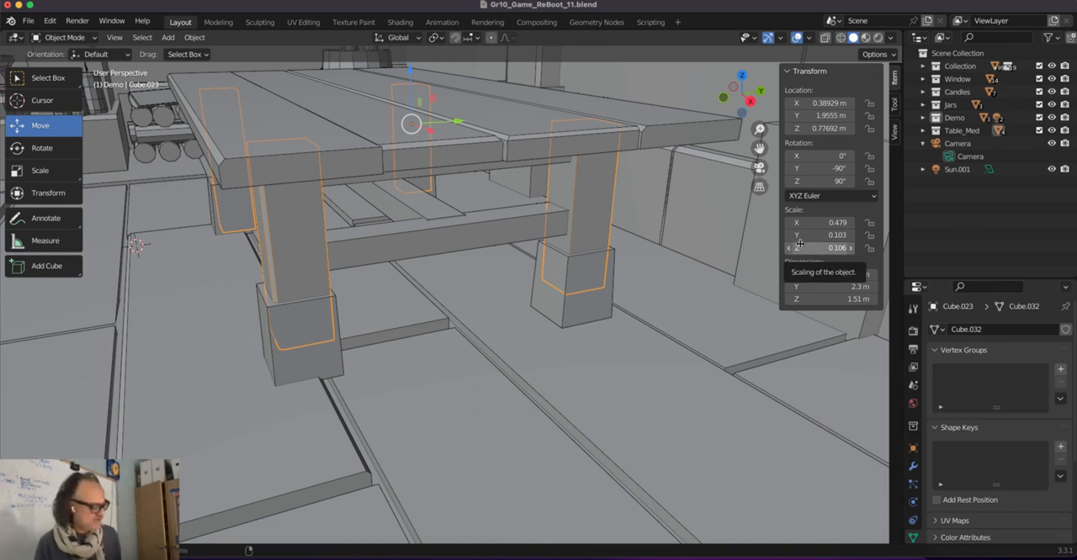
{"action": "key", "text": "Tab"}
{"action": "key", "text": "Tab"}
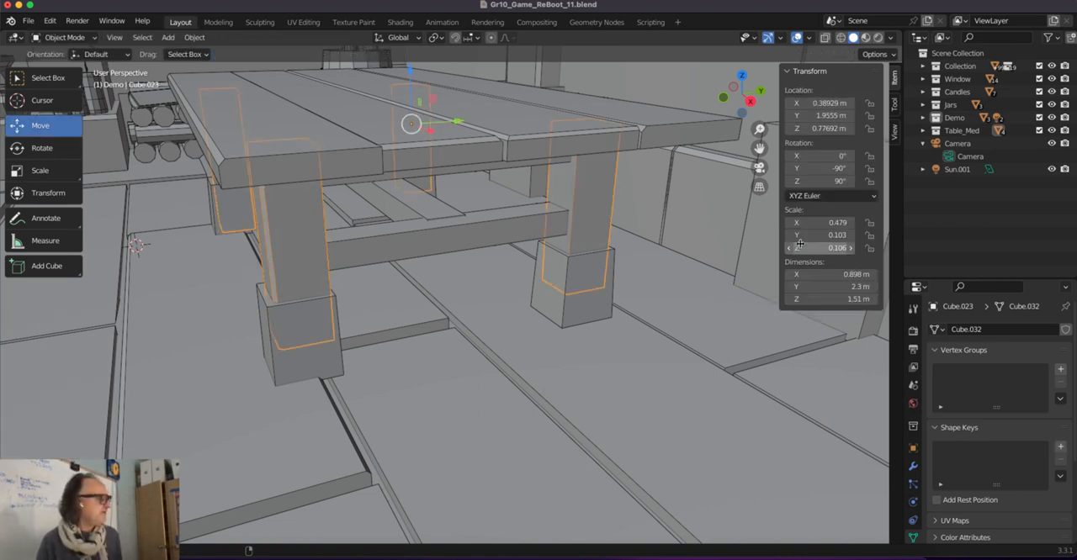
{"action": "key", "text": "Tab"}
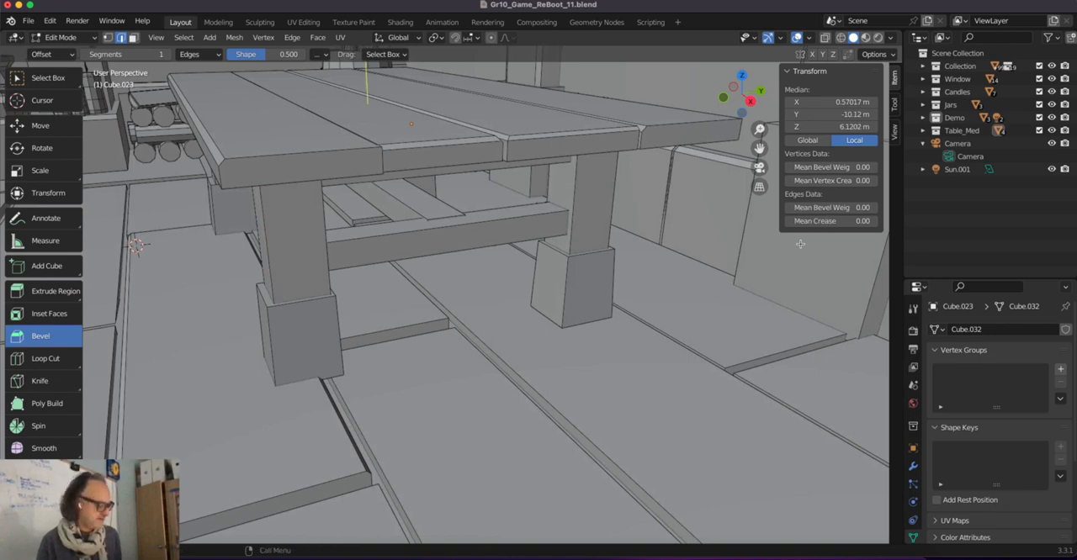
Return to Object Mode and apply the scale of the table legs object.
{"action": "key", "text": "Tab"}
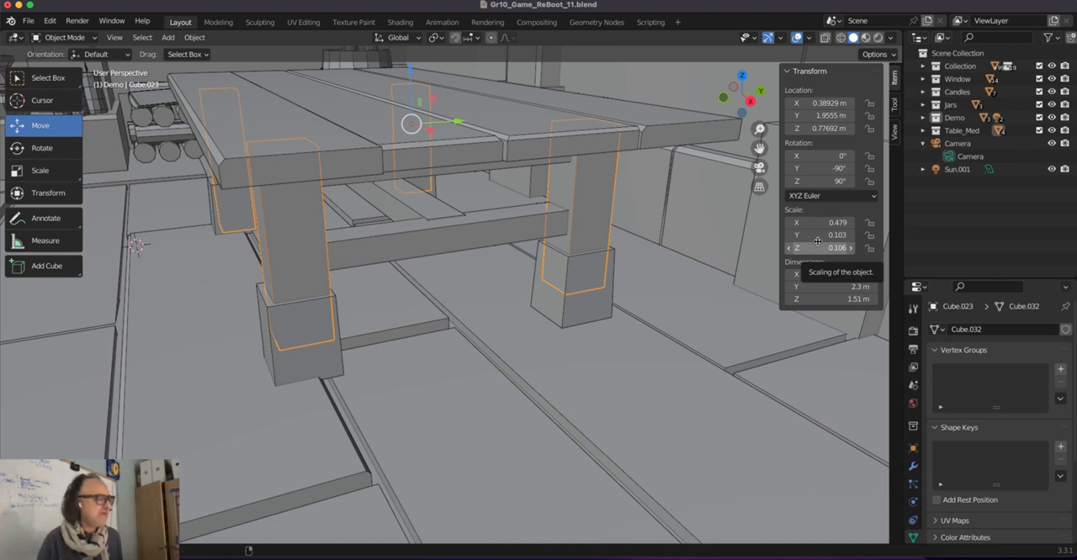
{"action": "key", "text": "ctrl+a"}
{"action": "left_click", "coordinate": [587, 228]}
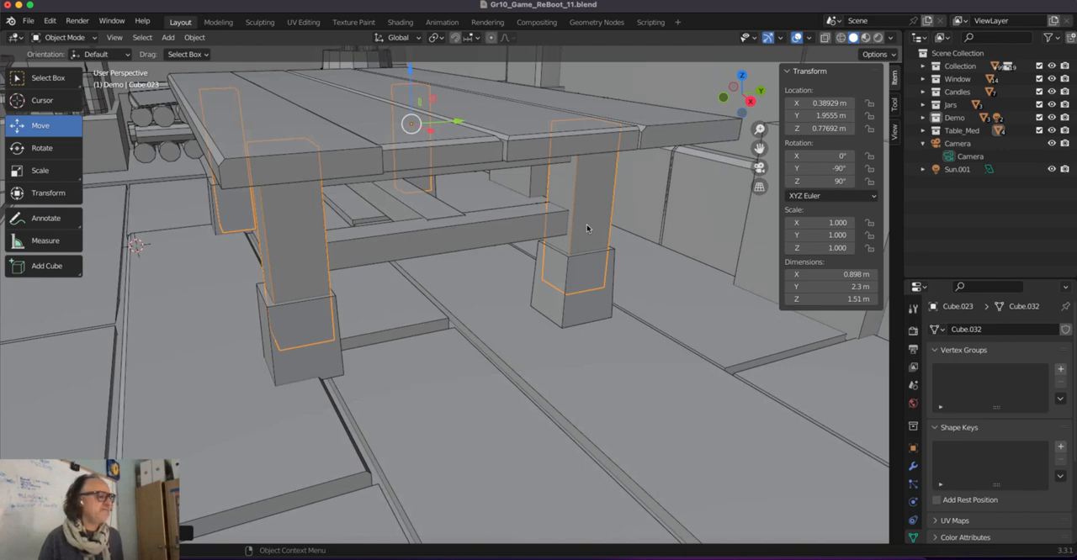
Bevel the outer vertical corner edge of the nearest table leg to a width of about 0.022 m in Edit Mode.
{"action": "middle_click_drag", "start_coordinate": [308, 256], "coordinate": [307, 248]}
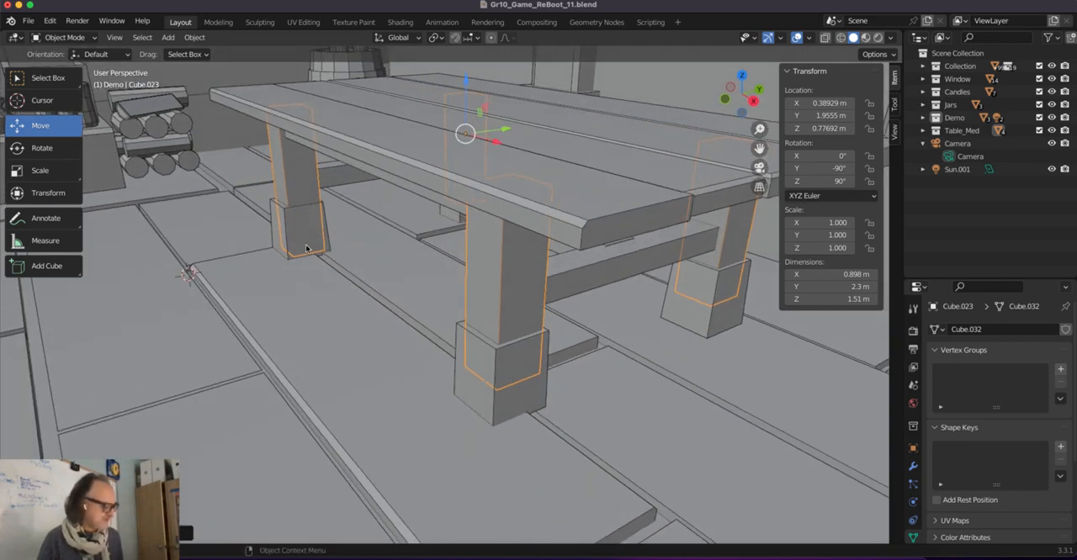
{"action": "key", "text": "Tab"}
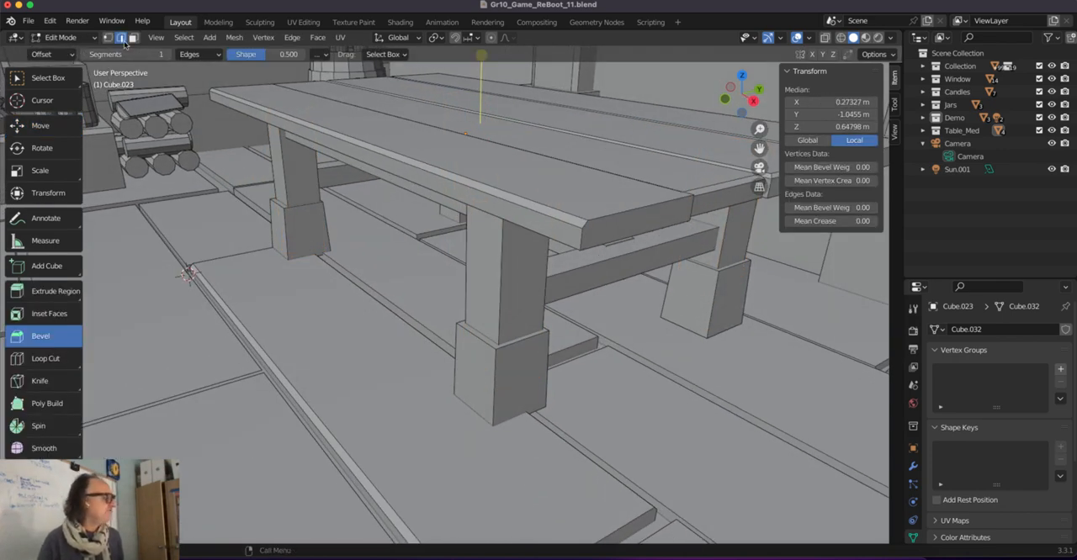
{"action": "left_click", "coordinate": [493, 329]}
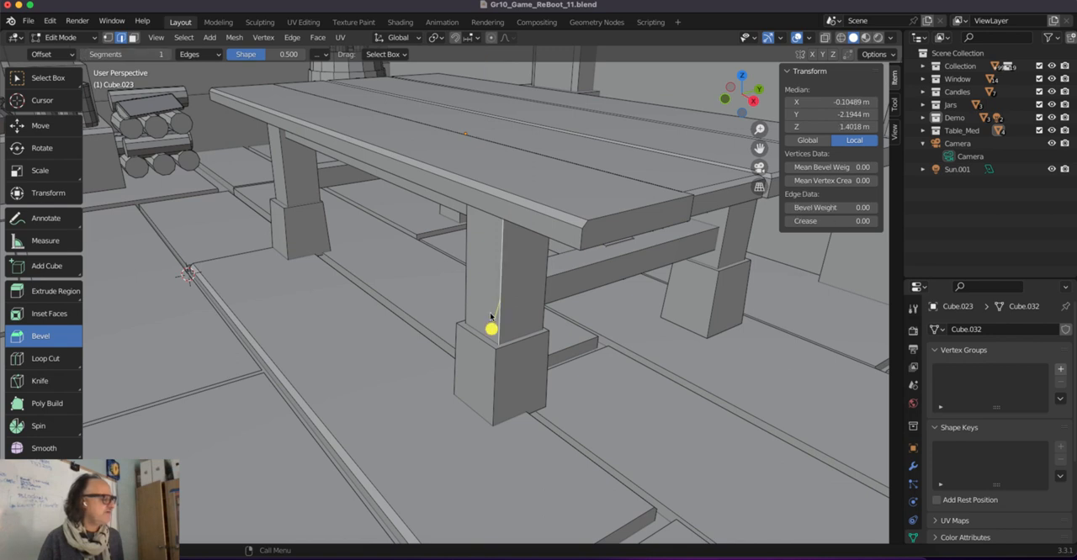
{"action": "key", "text": "ctrl+b"}
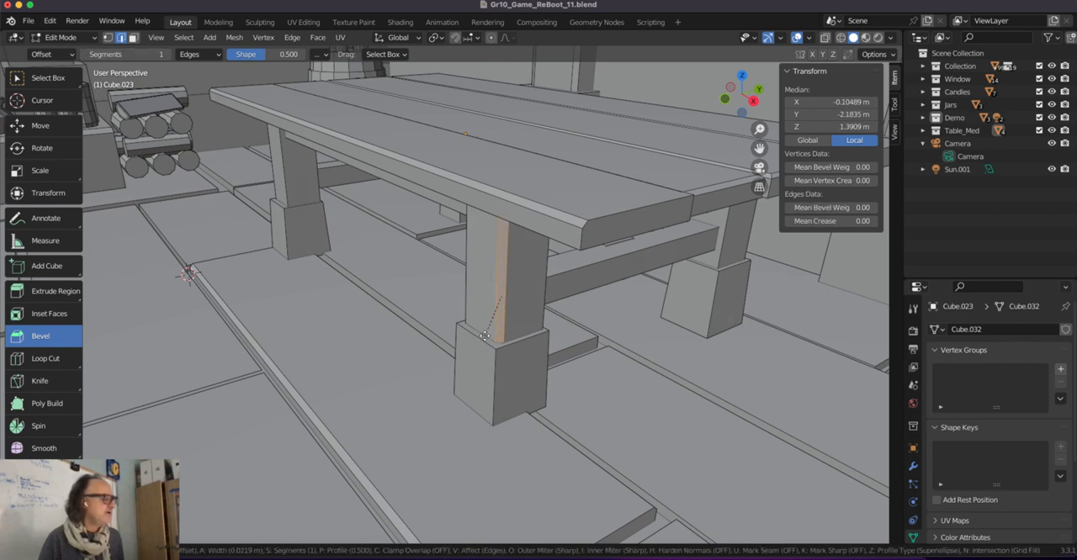
{"action": "left_click", "coordinate": [492, 327]}
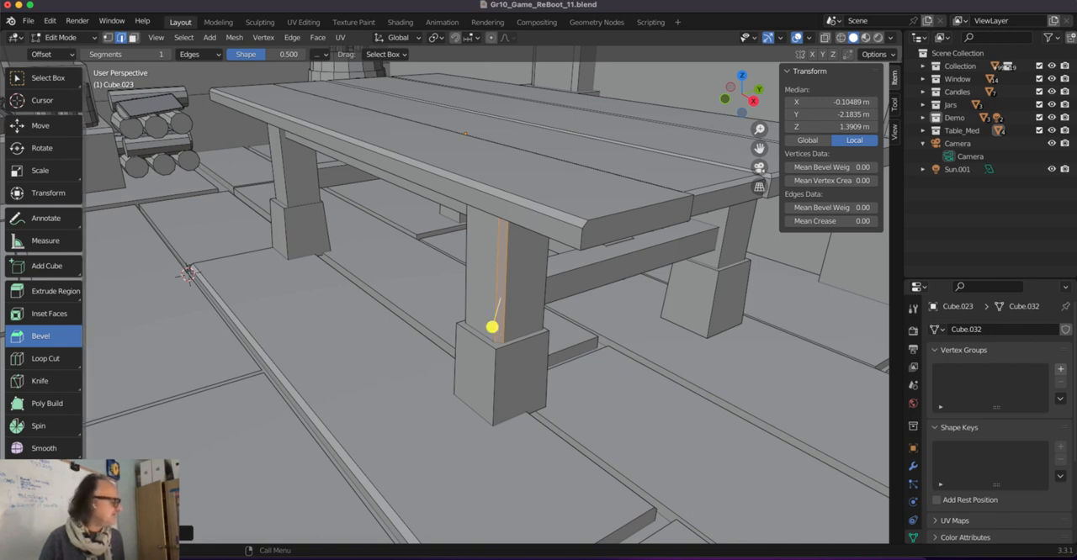
{"action": "left_click", "coordinate": [135, 534]}
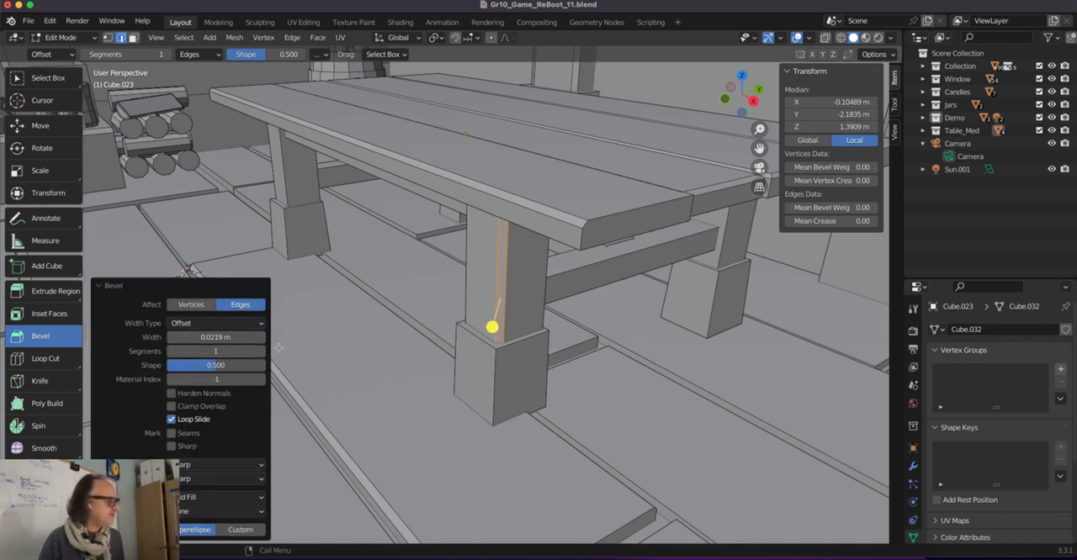
Bevel the outer vertical edge of the other leg at the table's near end about 0.017 m wide with 2 segments.
{"action": "left_click", "coordinate": [285, 181]}
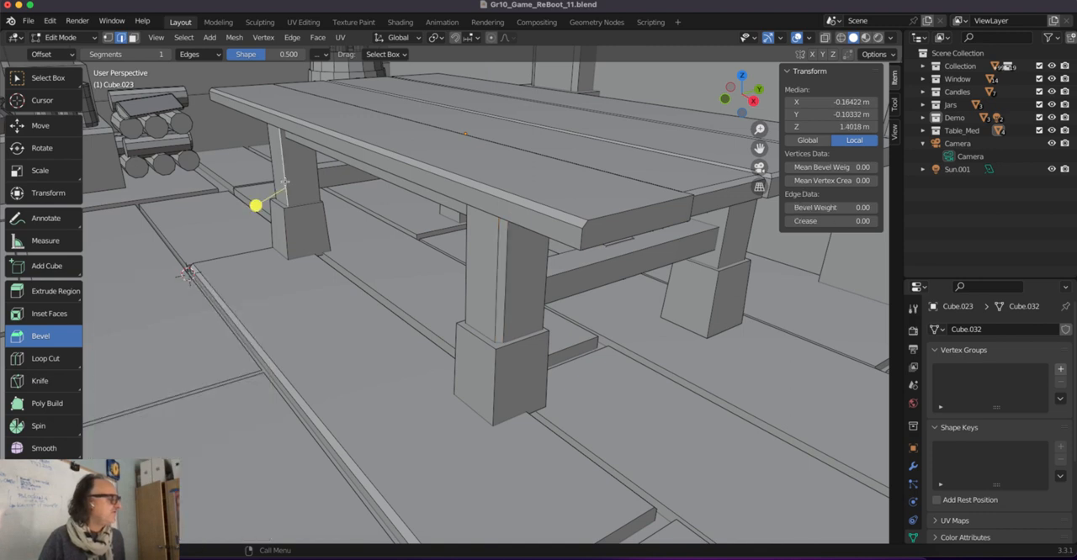
{"action": "left_click", "coordinate": [717, 258]}
{"action": "left_click_drag", "start_coordinate": [738, 254], "coordinate": [745, 262]}
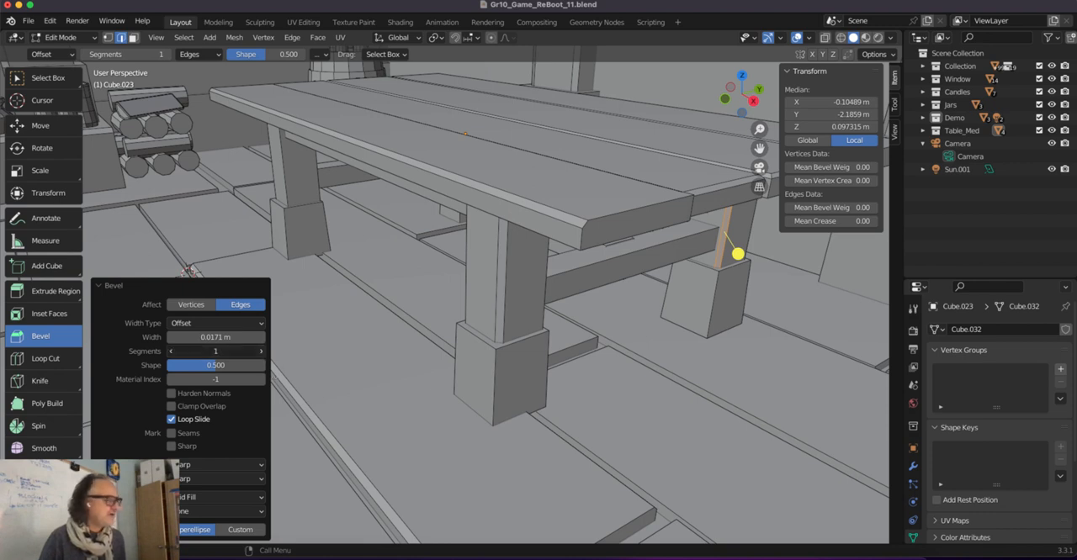
{"action": "left_click", "coordinate": [260, 352]}
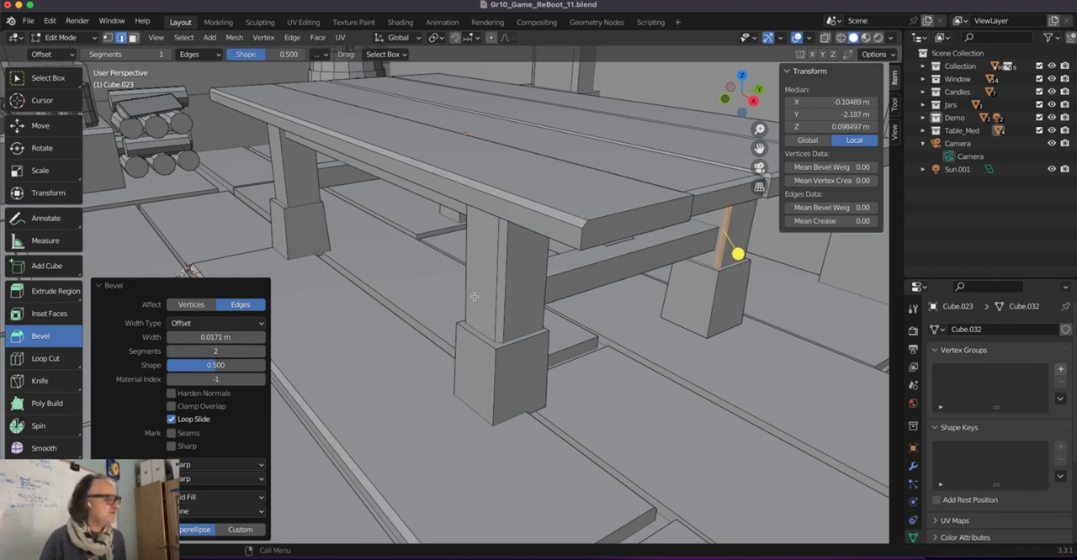
Bevel the far table leg's outer vertical edge about 0.026 m wide with 2 segments and return to Object Mode.
{"action": "left_click", "coordinate": [286, 197]}
{"action": "left_click_drag", "start_coordinate": [254, 205], "coordinate": [242, 207]}
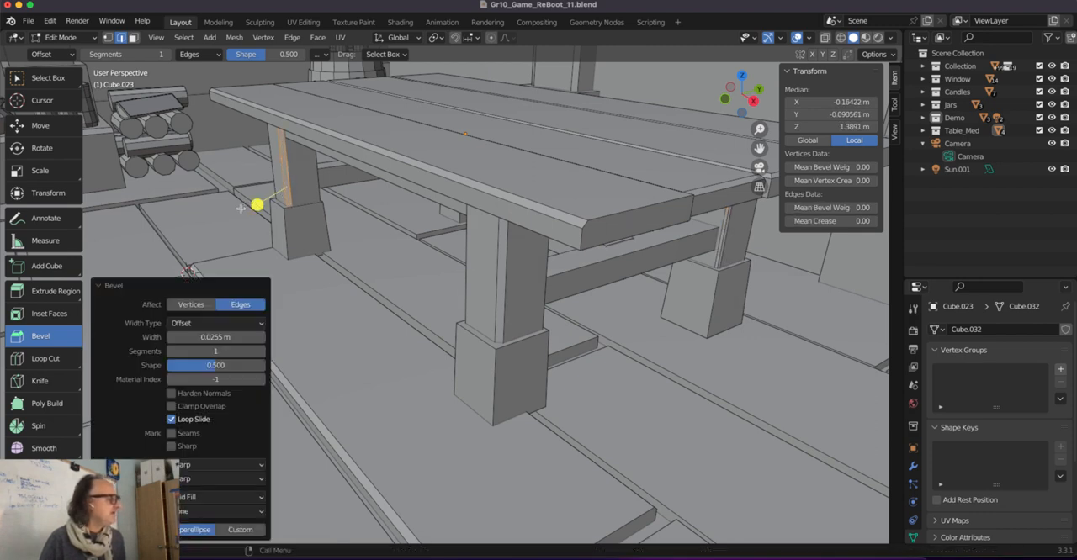
{"action": "left_click", "coordinate": [262, 353]}
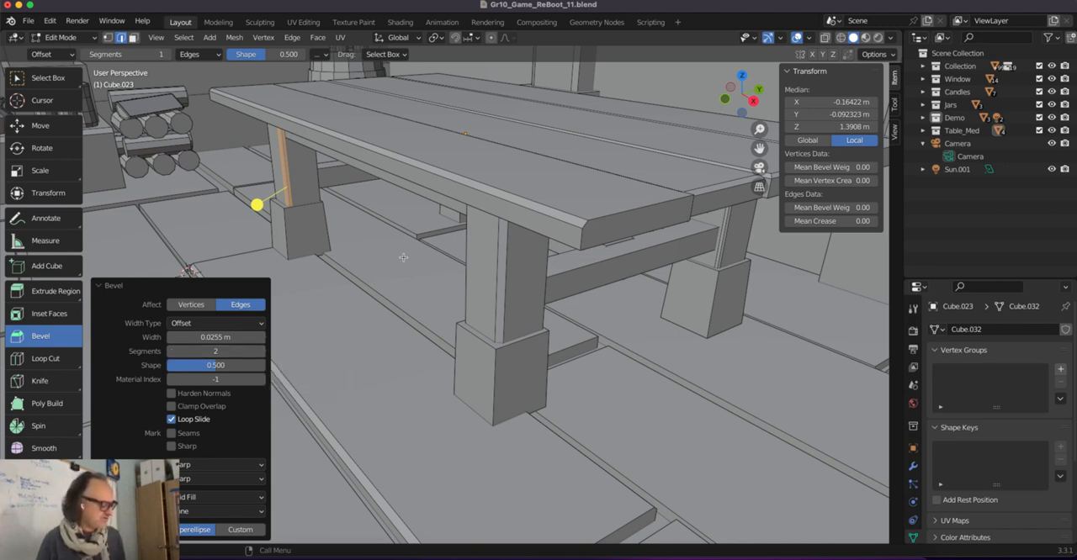
{"action": "key", "text": "Tab"}
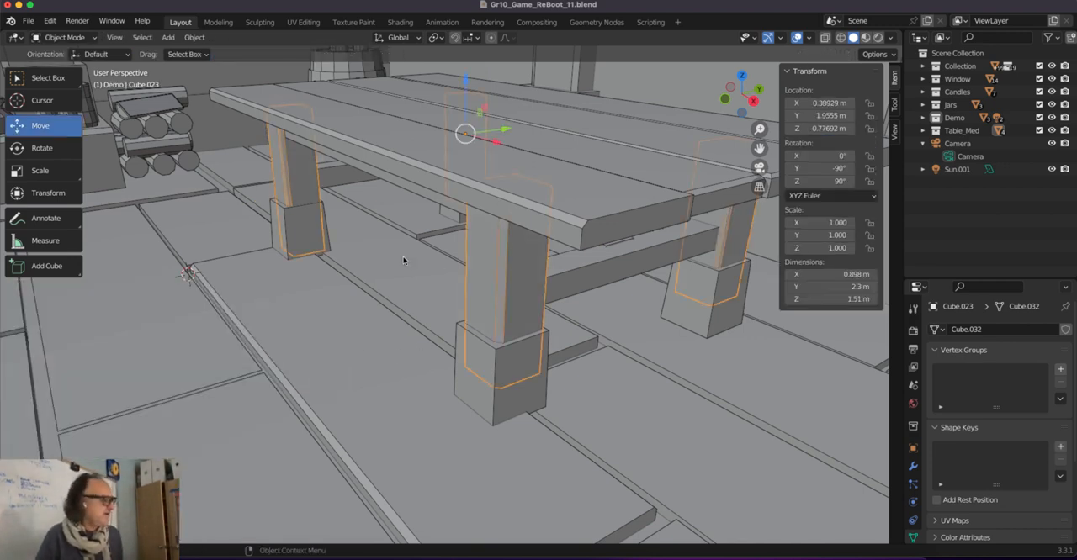
Bevel the tabletop's long upper edge on the window-wall side about 0.025 m wide in Edit Mode.
{"action": "scroll", "coordinate": [402, 357], "scroll_direction": "down", "scroll_amount": 3}
{"action": "middle_click_drag", "start_coordinate": [495, 231], "coordinate": [474, 247]}
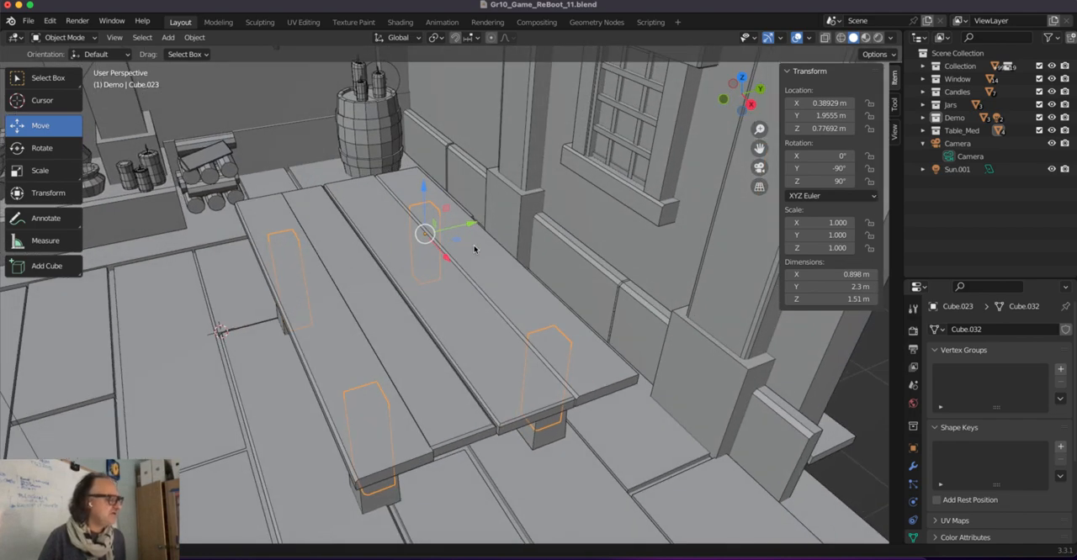
{"action": "left_click", "coordinate": [591, 396]}
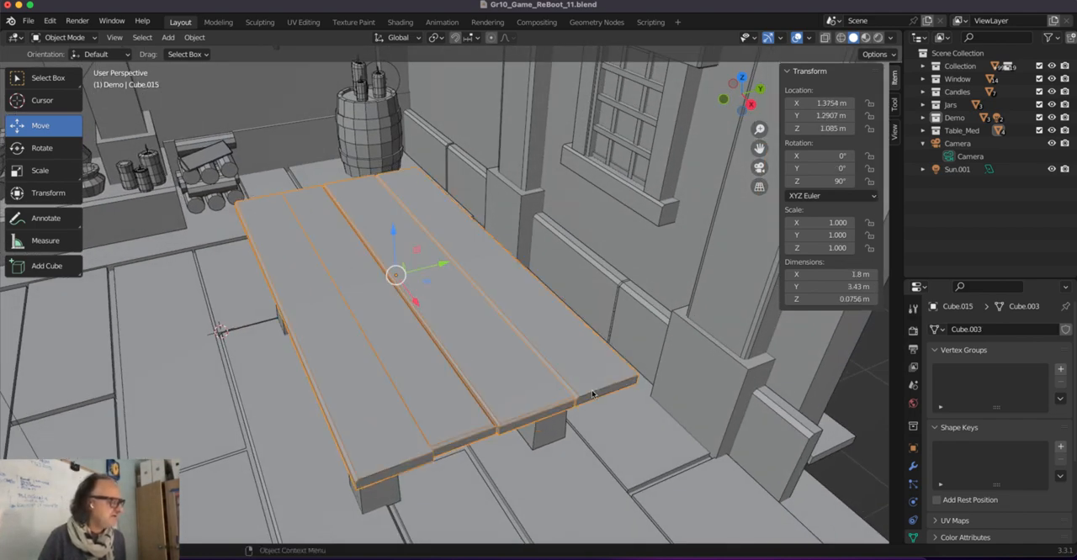
{"action": "middle_click_drag", "start_coordinate": [595, 391], "coordinate": [582, 395]}
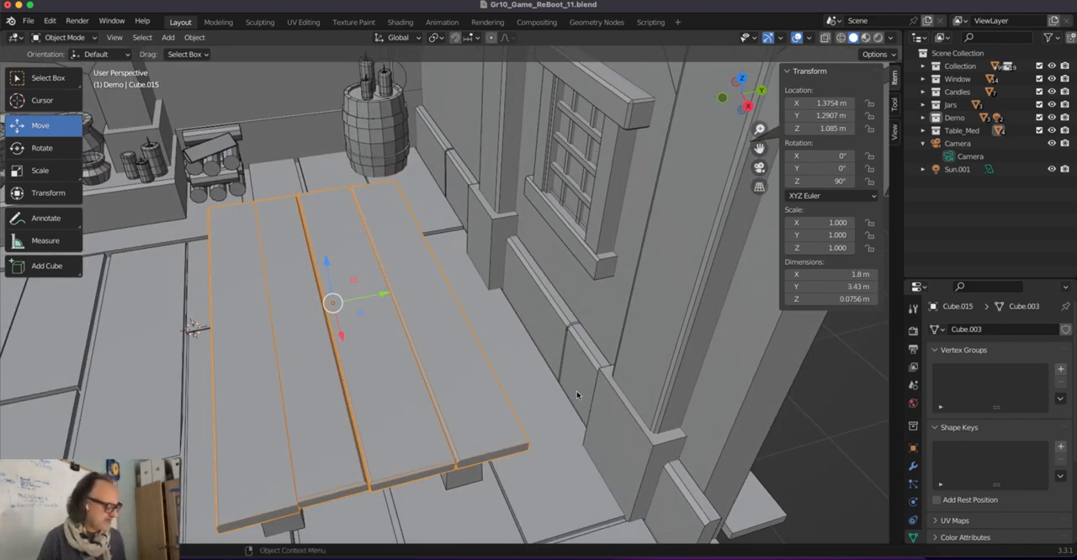
{"action": "key", "text": "Tab"}
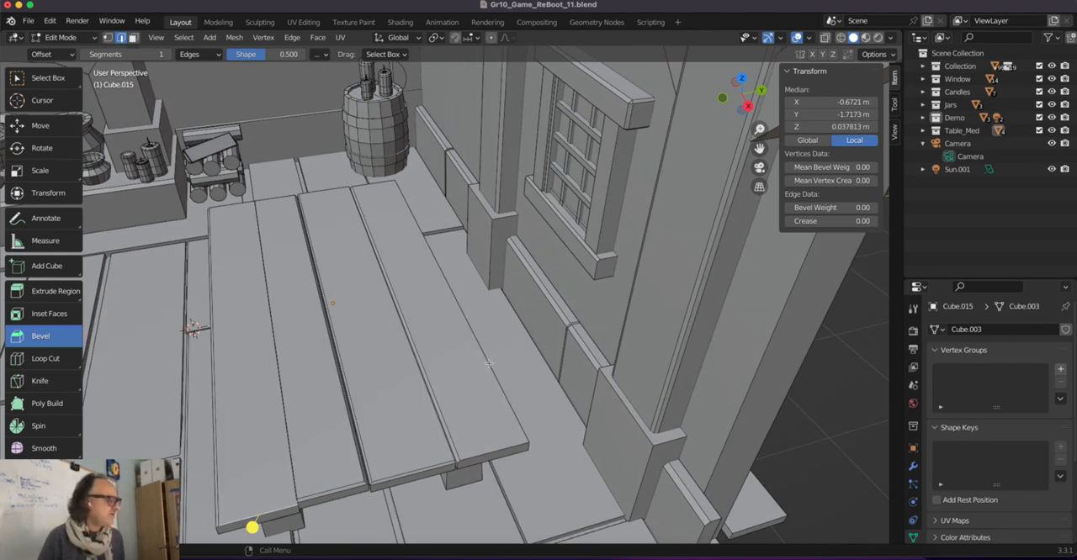
{"action": "left_click", "coordinate": [489, 363]}
{"action": "left_click_drag", "start_coordinate": [487, 232], "coordinate": [483, 236]}
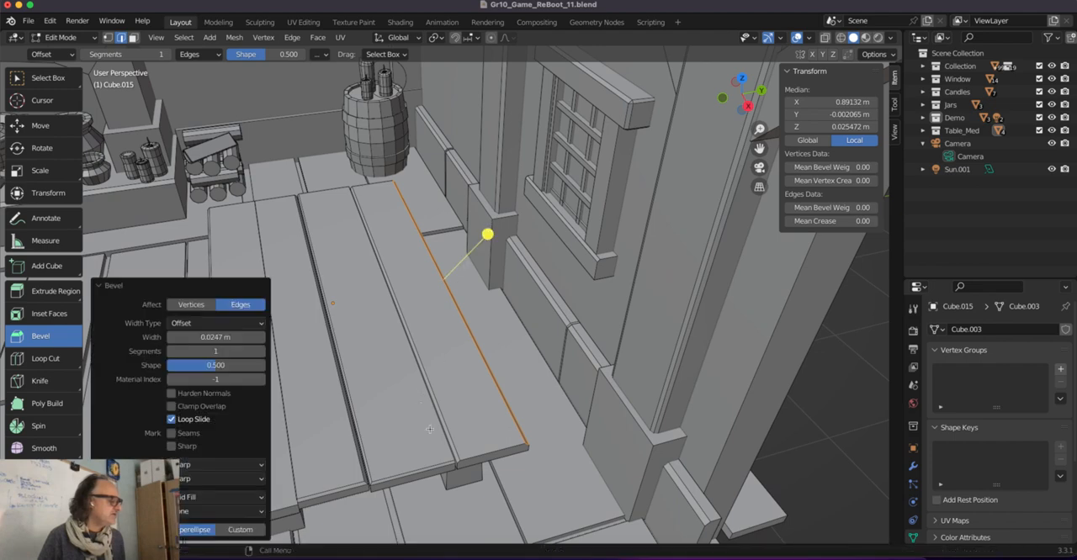
Bevel the near end edge of the tabletop's wall-side plank about 0.021 m wide and return to Object Mode.
{"action": "left_click", "coordinate": [511, 455]}
{"action": "left_click_drag", "start_coordinate": [512, 455], "coordinate": [521, 459]}
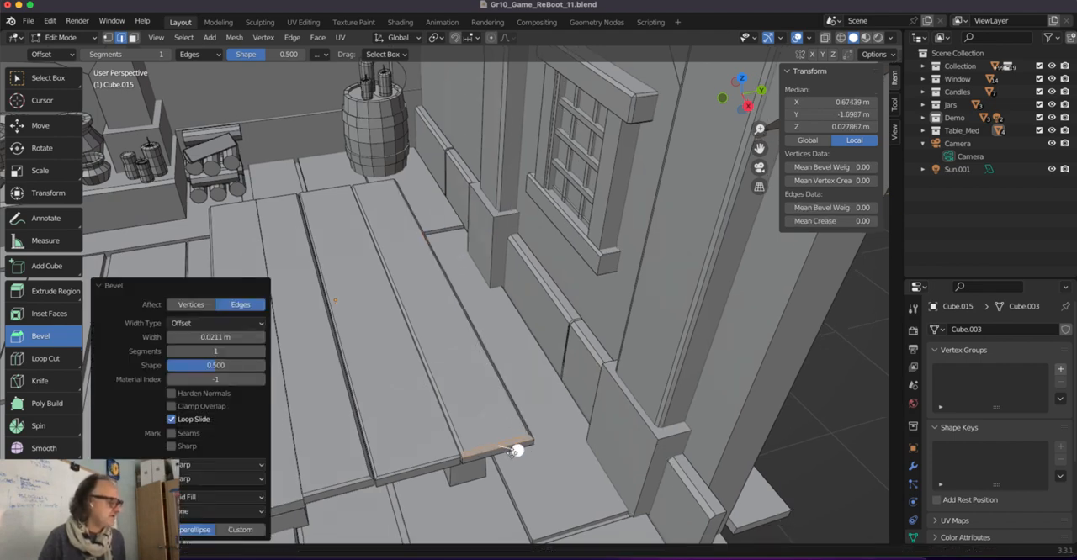
{"action": "middle_click_drag", "start_coordinate": [522, 458], "coordinate": [525, 423]}
{"action": "key", "text": "Tab"}
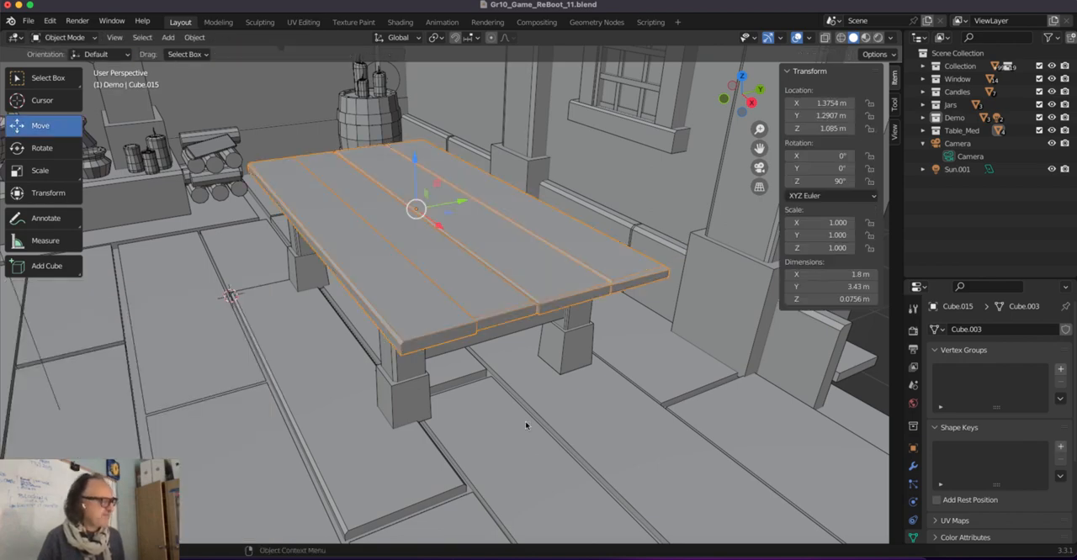
Duplicate the fireplace arch and place the copy beside it, about -3.34 m along the global Y axis.
{"action": "scroll", "coordinate": [527, 411], "scroll_direction": "down", "scroll_amount": 2}
{"action": "middle_click_drag", "start_coordinate": [494, 444], "coordinate": [566, 393]}
{"action": "scroll", "coordinate": [669, 161], "scroll_direction": "up", "scroll_amount": 4}
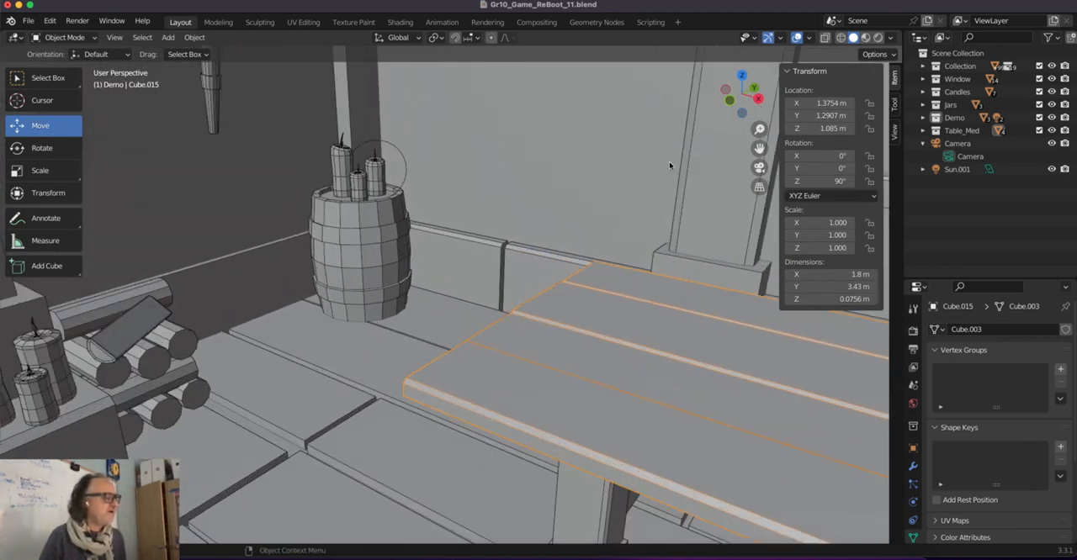
{"action": "scroll", "coordinate": [665, 179], "scroll_direction": "down", "scroll_amount": 2}
{"action": "middle_click_drag", "start_coordinate": [664, 178], "coordinate": [612, 186]}
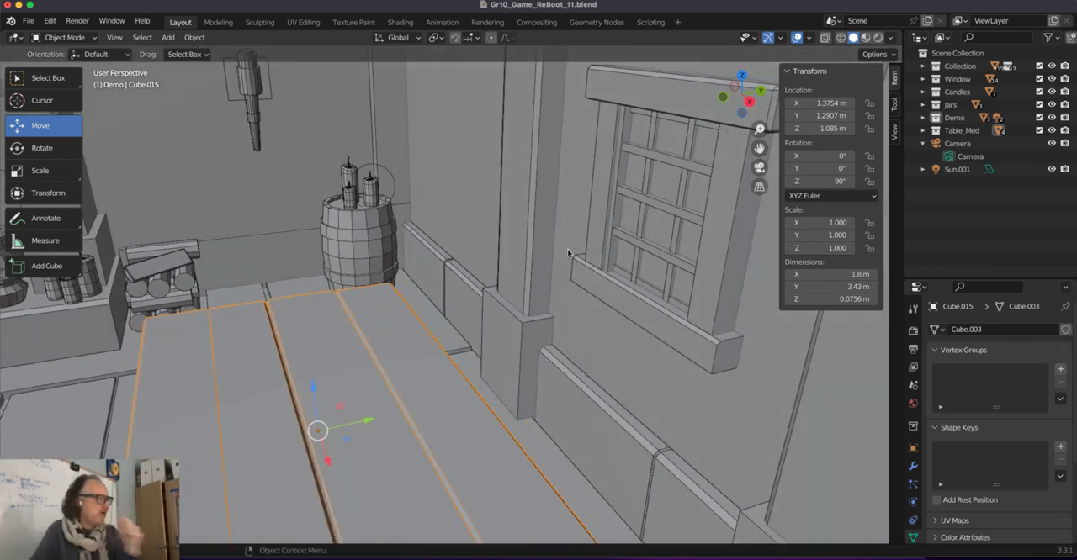
{"action": "middle_click_drag", "start_coordinate": [281, 221], "coordinate": [432, 173]}
{"action": "left_click", "coordinate": [352, 146]}
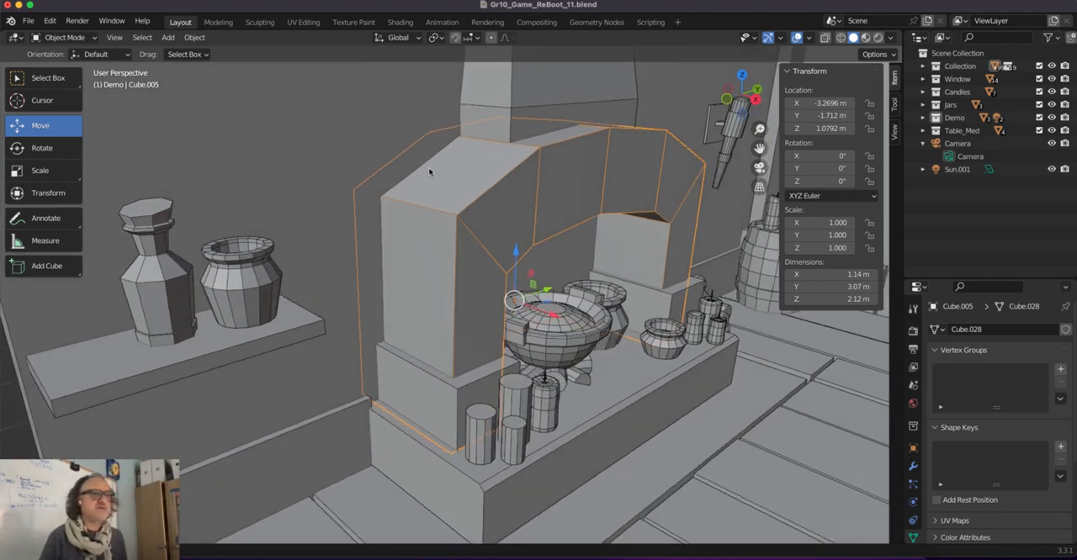
{"action": "left_click", "coordinate": [429, 171]}
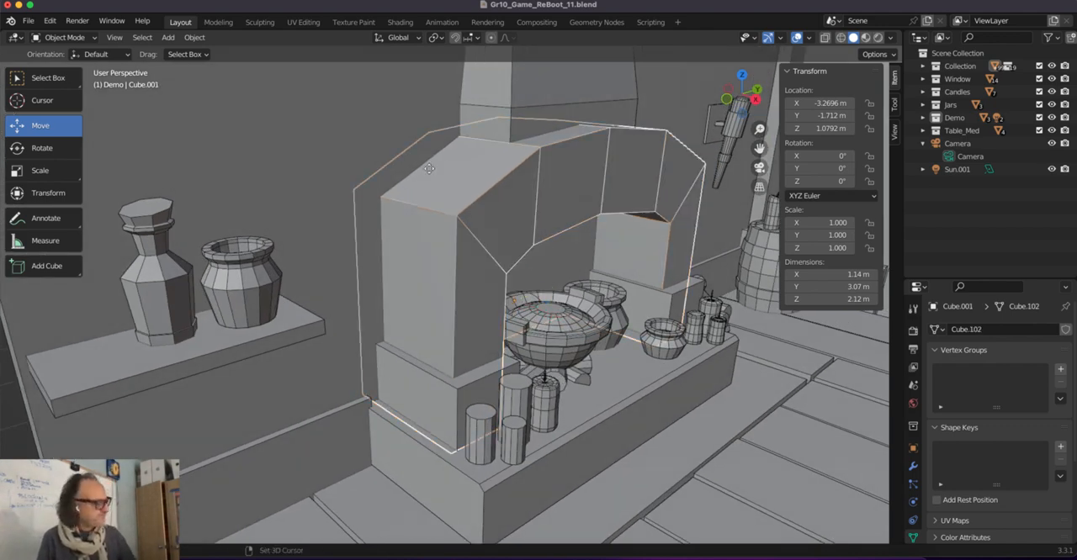
{"action": "key", "text": "g"}
{"action": "key", "text": "y"}
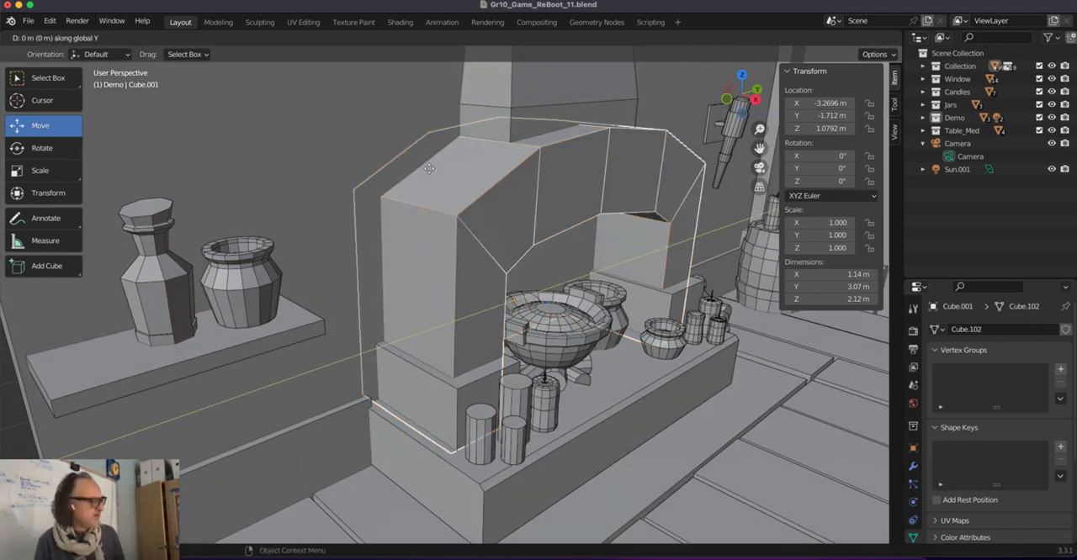
{"action": "left_click", "coordinate": [36, 296]}
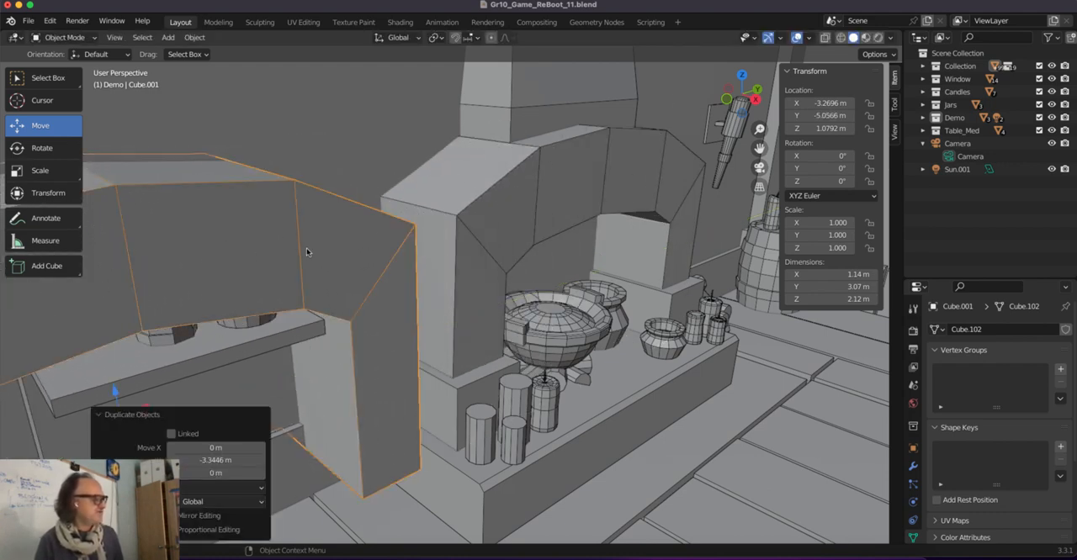
{"action": "scroll", "coordinate": [418, 202], "scroll_direction": "down", "scroll_amount": 4}
{"action": "middle_click_drag", "start_coordinate": [419, 205], "coordinate": [405, 199]}
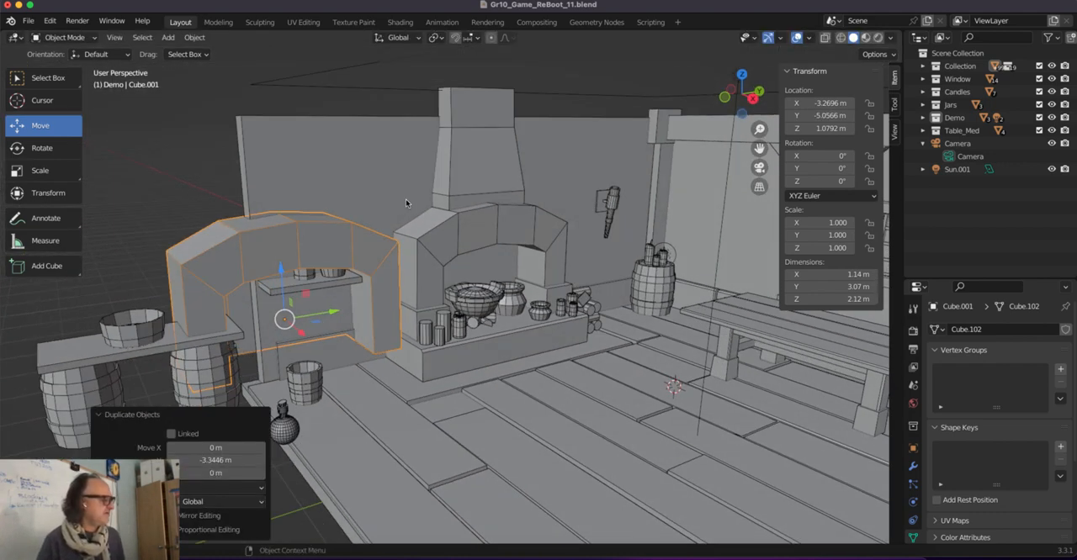
{"action": "left_click", "coordinate": [443, 229]}
{"action": "left_click", "coordinate": [322, 230]}
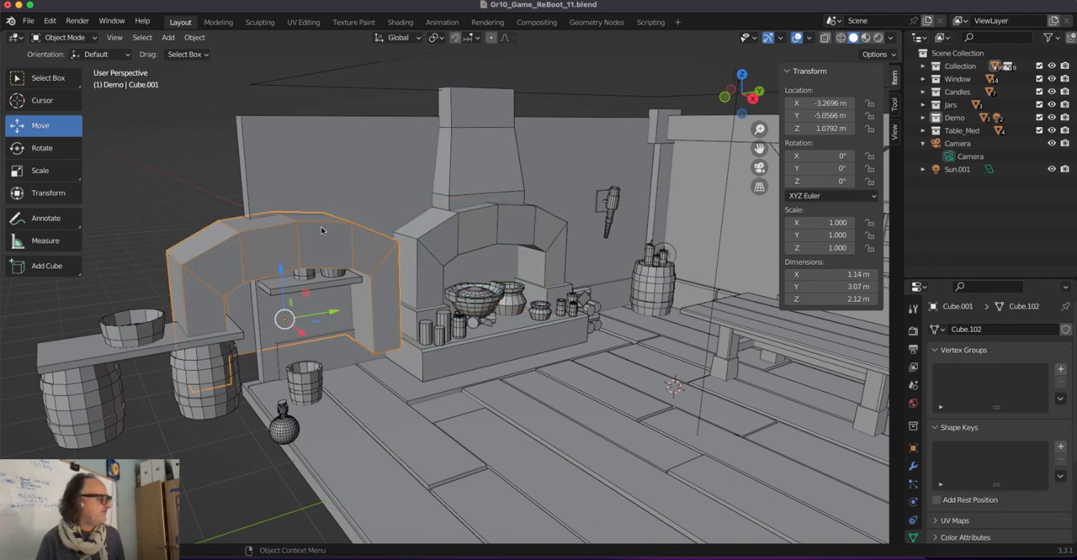
Select the original fireplace arch and, in Edit Mode, select its outer front edges from one foot over the top to the other.
{"action": "left_click", "coordinate": [459, 220]}
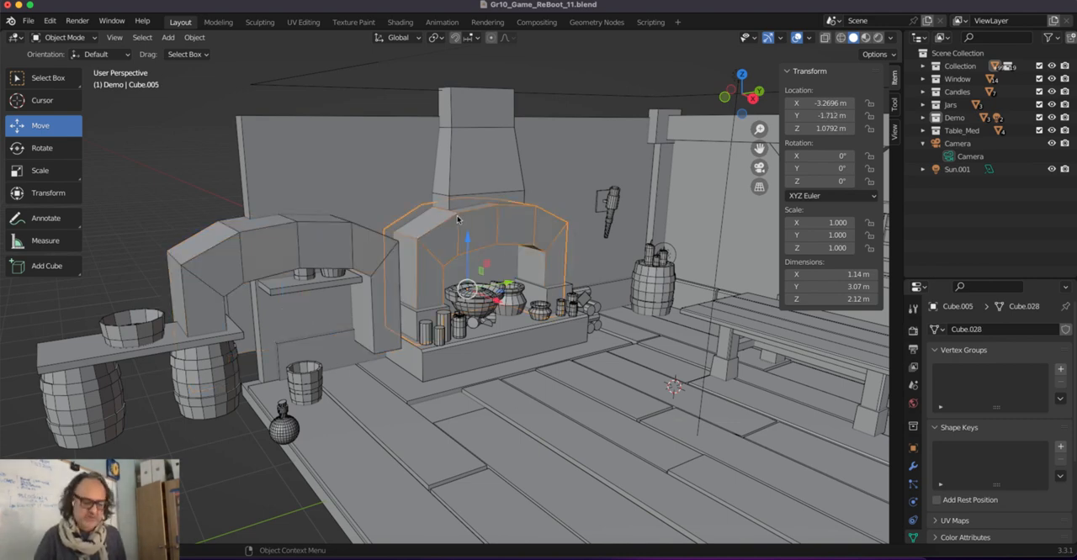
{"action": "key", "text": "KP_Decimal"}
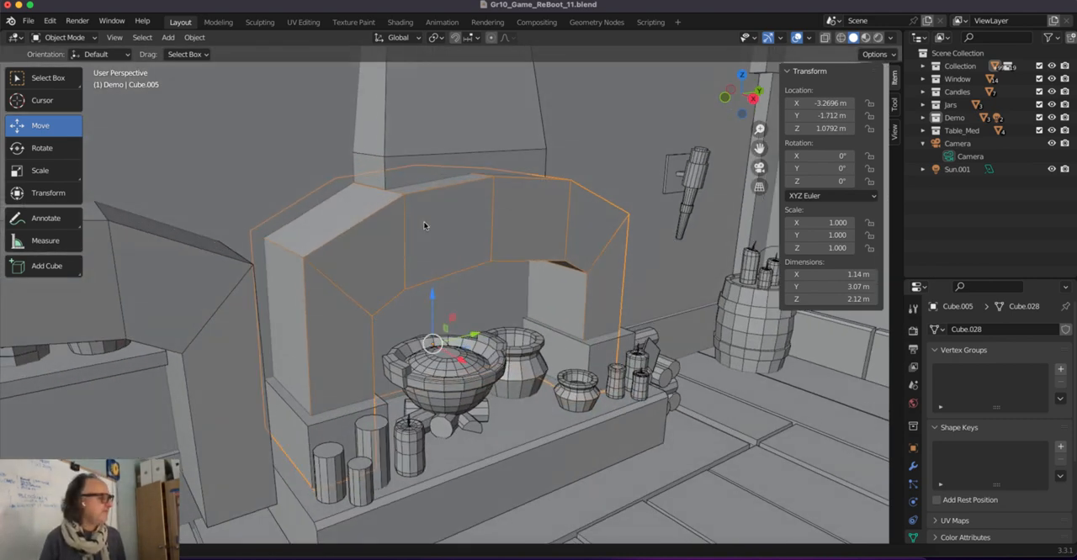
{"action": "key", "text": "Tab"}
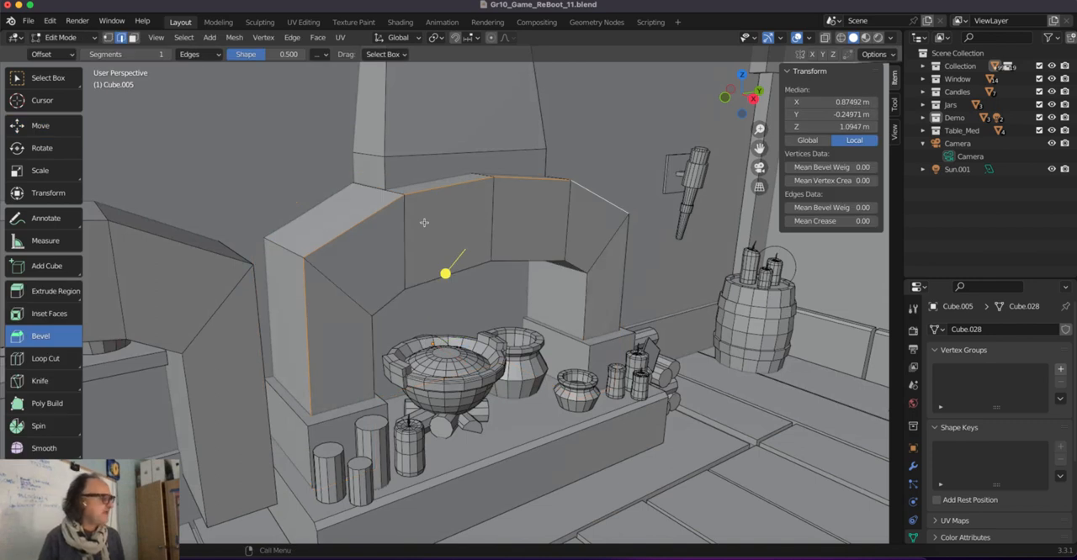
{"action": "left_click", "coordinate": [305, 316]}
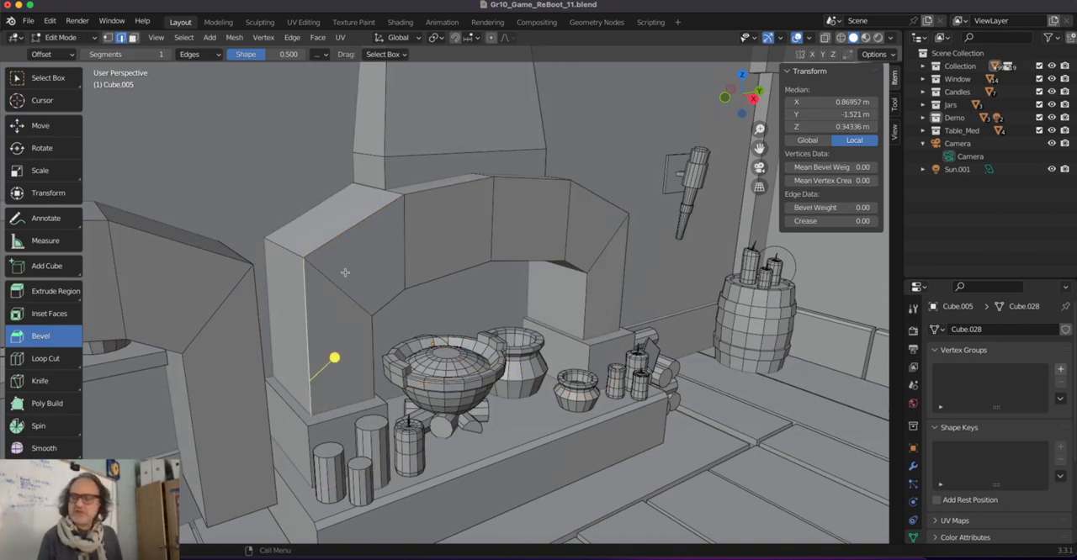
{"action": "left_click", "coordinate": [354, 229], "text": "shift"}
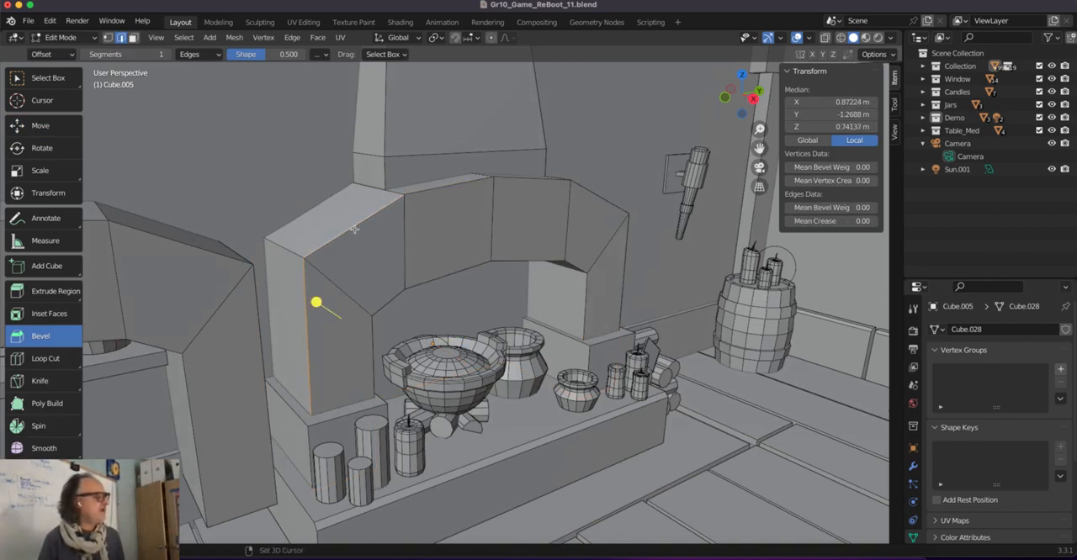
{"action": "left_click", "coordinate": [454, 185], "text": "shift"}
{"action": "left_click", "coordinate": [530, 180], "text": "shift"}
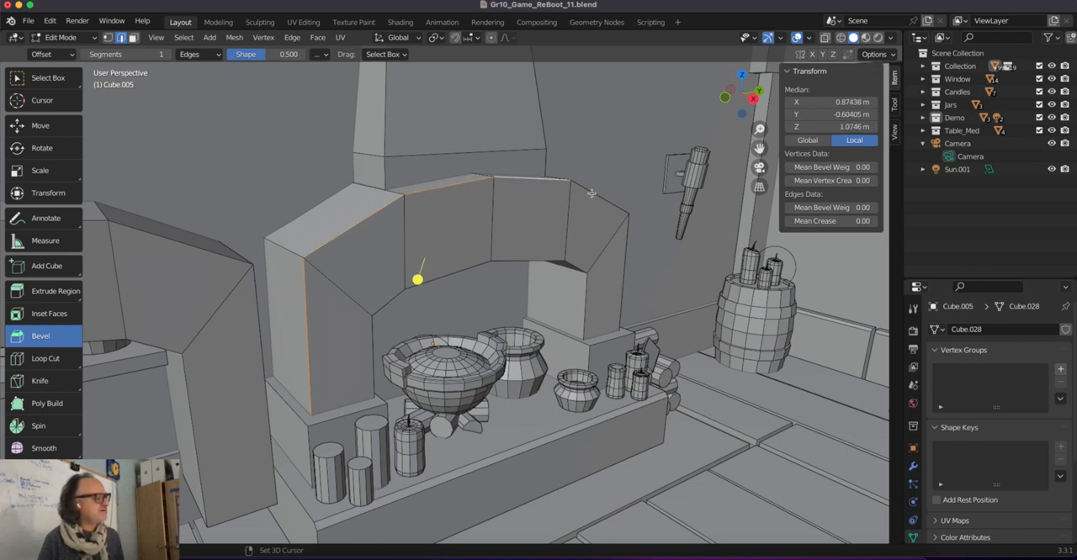
{"action": "left_click", "coordinate": [595, 195], "text": "shift"}
{"action": "left_click", "coordinate": [626, 272], "text": "shift"}
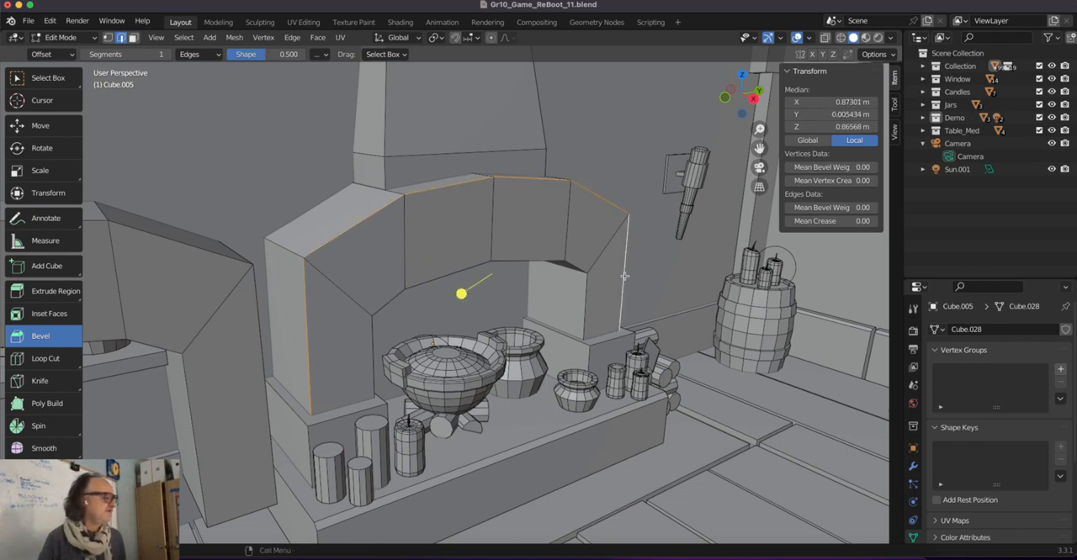
Try a bevel about 0.054 m wide with 2 segments on the arch's outer front edges and undo it.
{"action": "left_click_drag", "start_coordinate": [461, 294], "coordinate": [450, 311]}
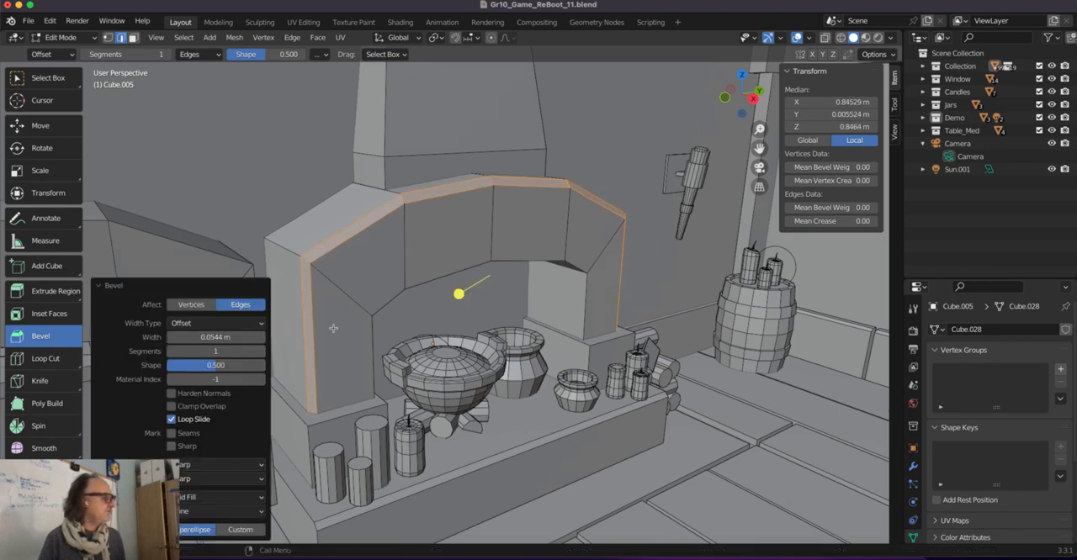
{"action": "left_click", "coordinate": [259, 351]}
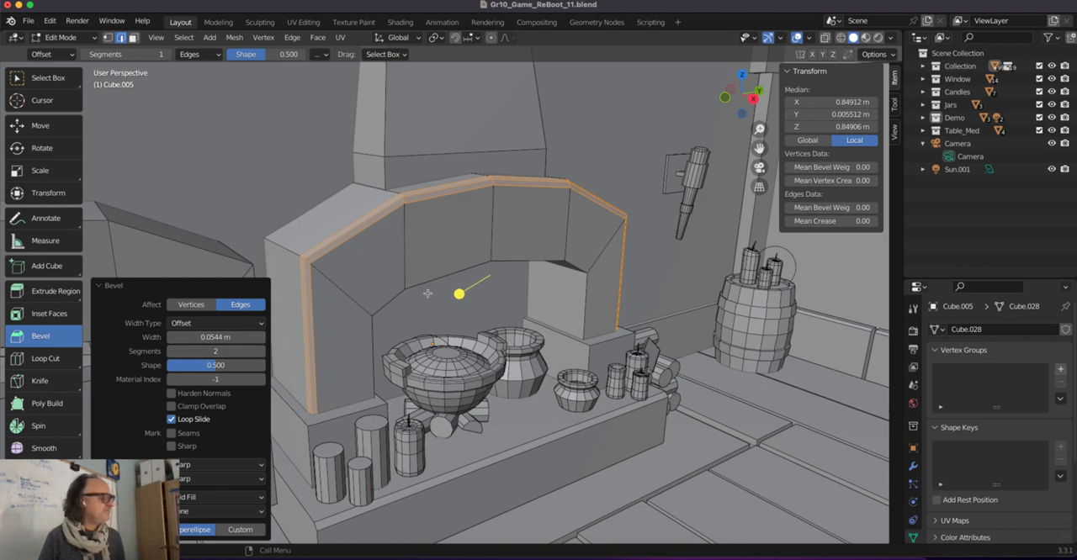
{"action": "key", "text": "ctrl+z"}
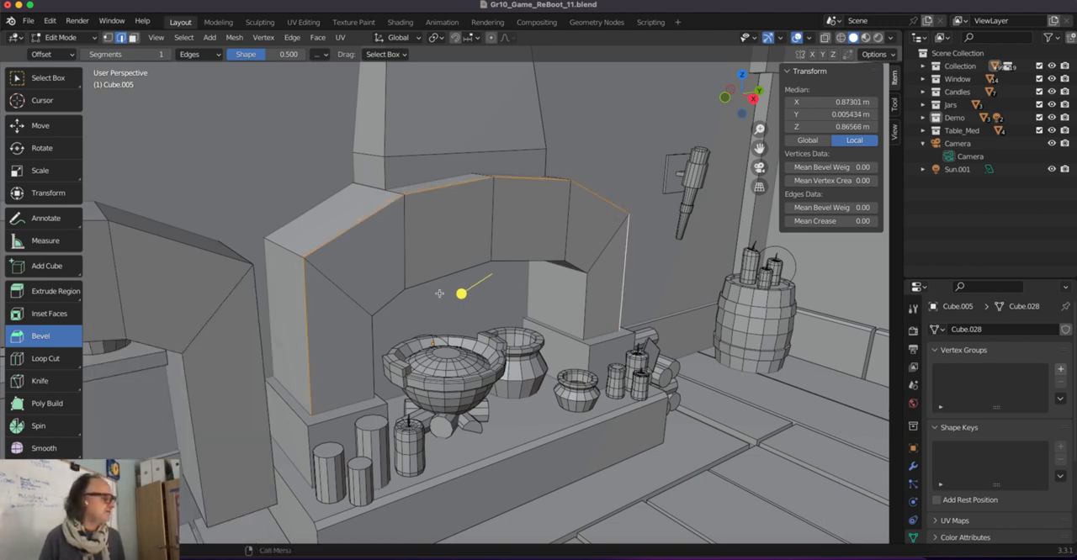
Bevel the arch's selected outer front edges with 1 segment and a width of 0.05 m.
{"action": "left_click_drag", "start_coordinate": [459, 294], "coordinate": [457, 294]}
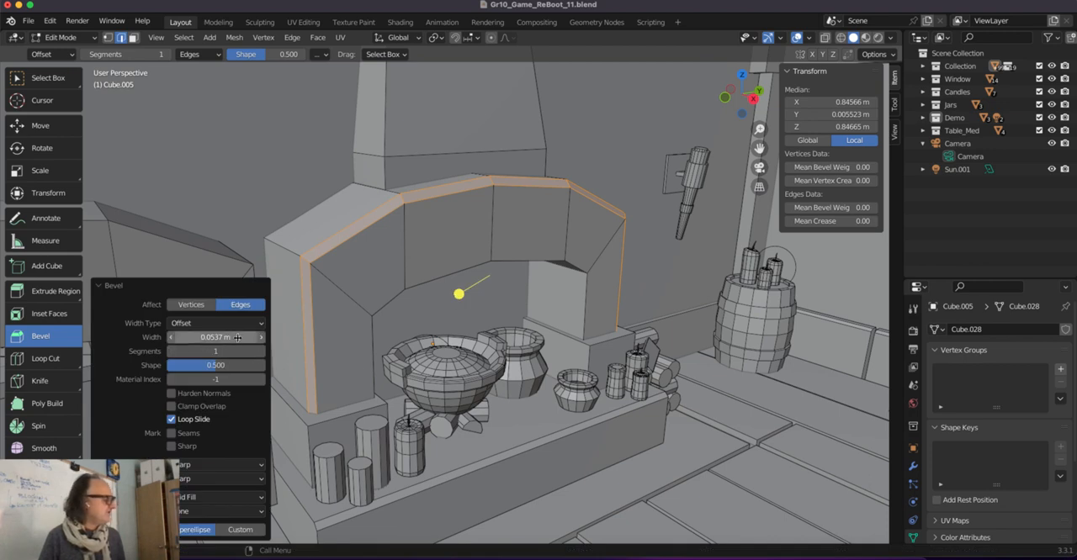
{"action": "left_click", "coordinate": [238, 337]}
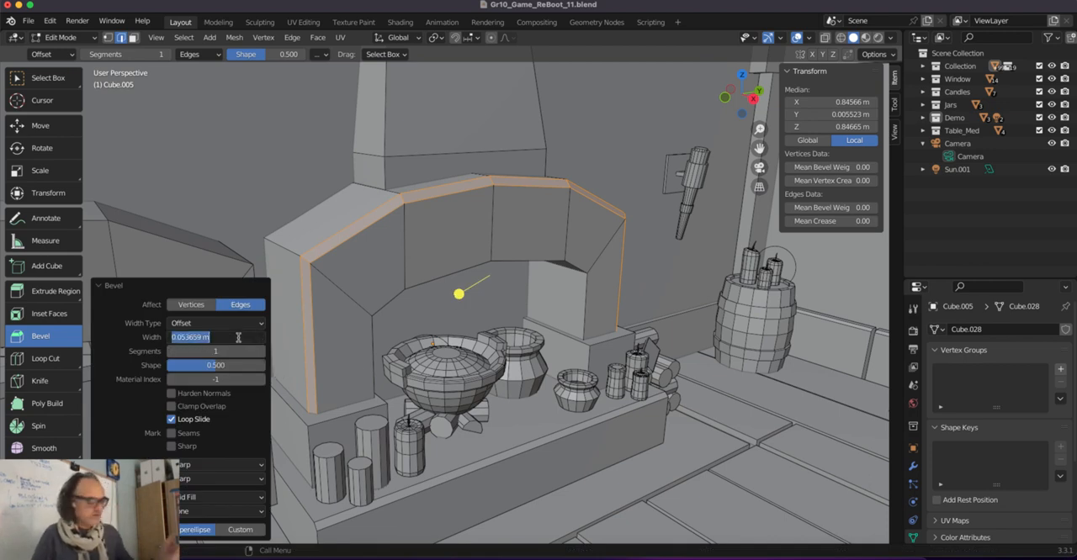
{"action": "key", "text": "BackSpace"}
{"action": "type", "text": "0.05"}
{"action": "key", "text": "Return"}
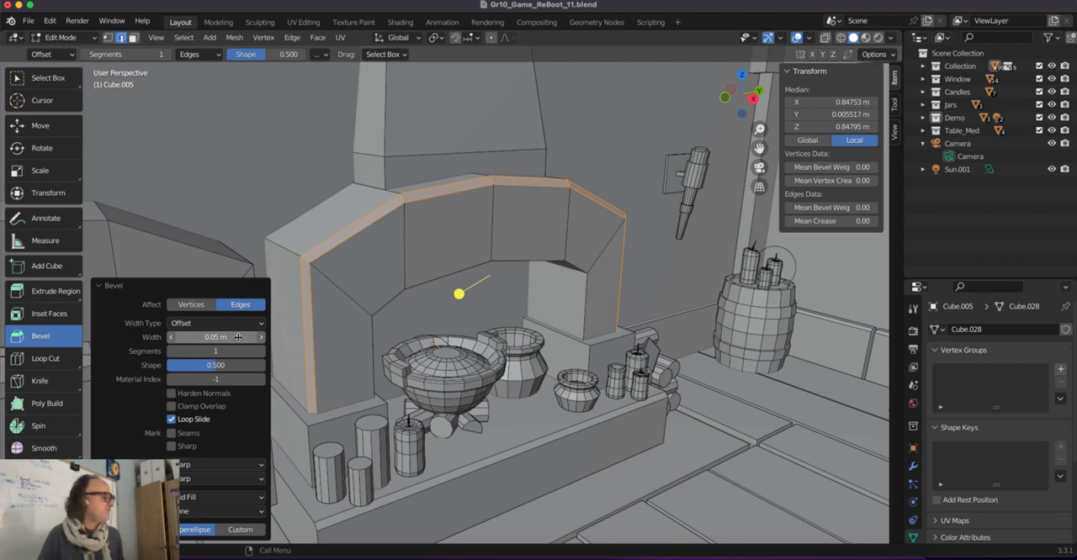
Select the arch's inner front edges around the fireplace opening, from one foot to the other.
{"action": "left_click", "coordinate": [580, 313]}
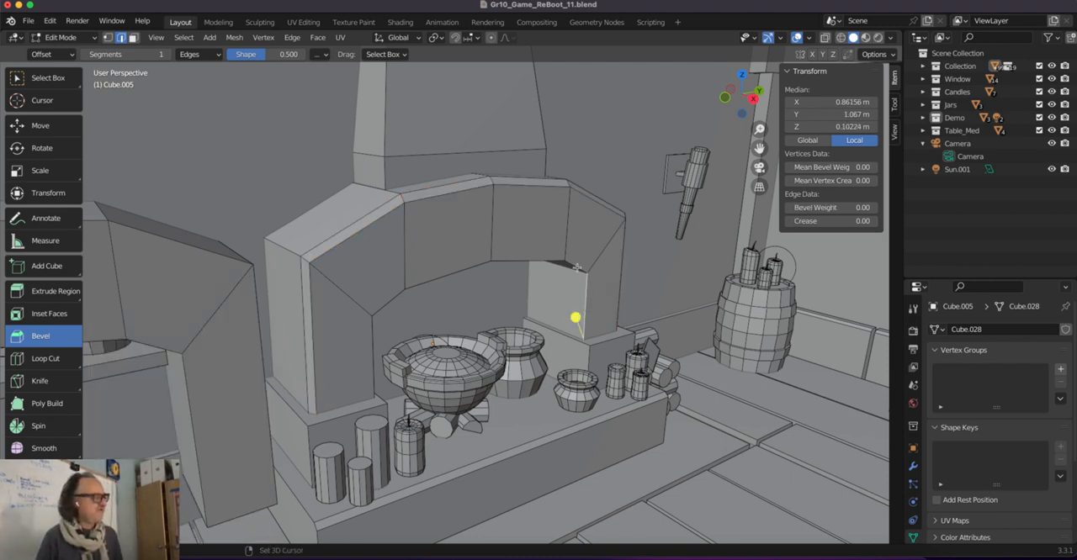
{"action": "left_click", "coordinate": [542, 261], "text": "shift"}
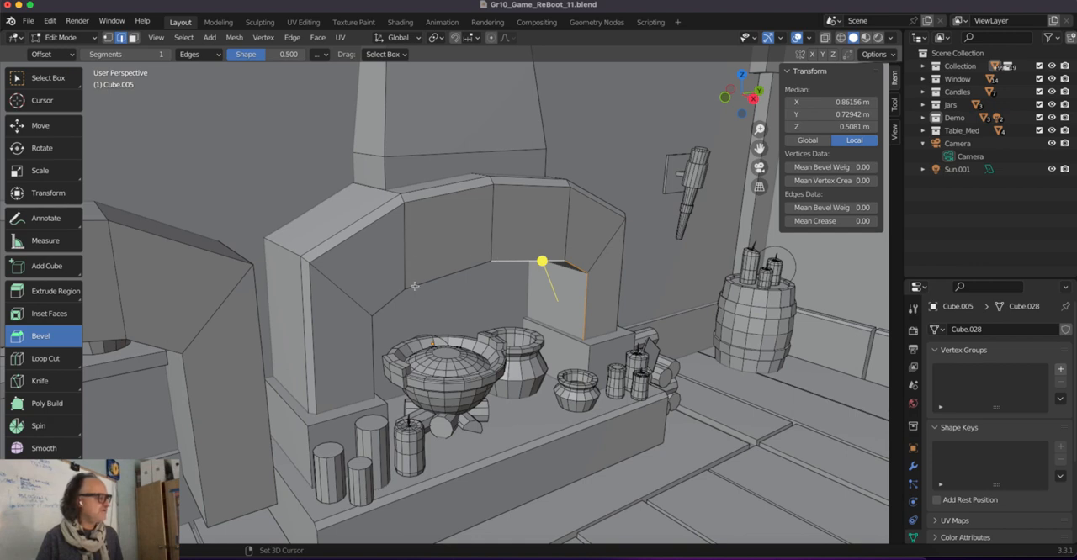
{"action": "left_click", "coordinate": [414, 286], "text": "shift"}
{"action": "left_click", "coordinate": [388, 302], "text": "shift"}
{"action": "left_click", "coordinate": [371, 340], "text": "shift"}
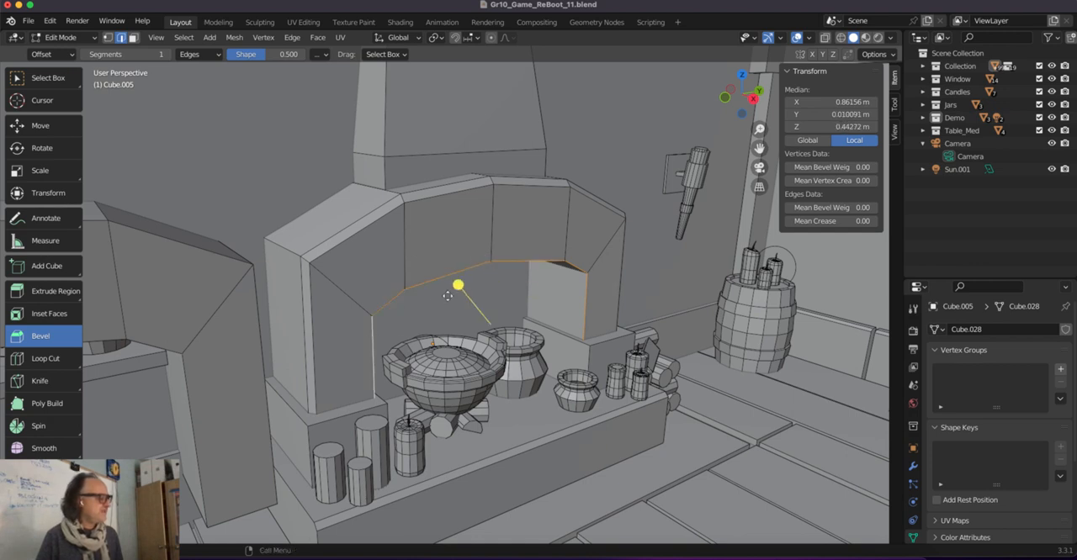
Bevel the selected inner front edges with 1 segment and a width of 0.035 m, and return to Object Mode.
{"action": "left_click_drag", "start_coordinate": [457, 284], "coordinate": [454, 278]}
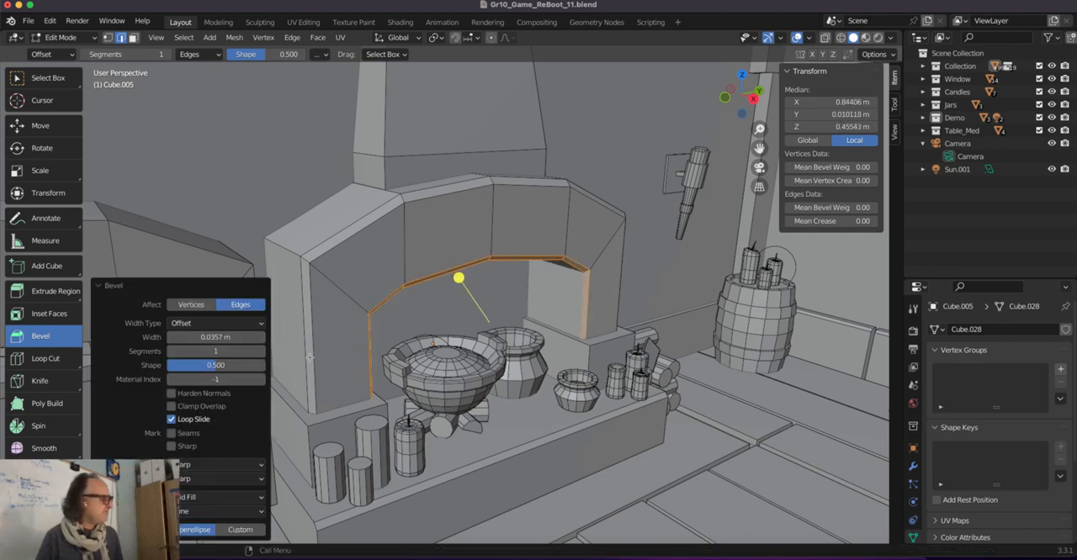
{"action": "left_click", "coordinate": [242, 340]}
{"action": "key", "text": "BackSpace"}
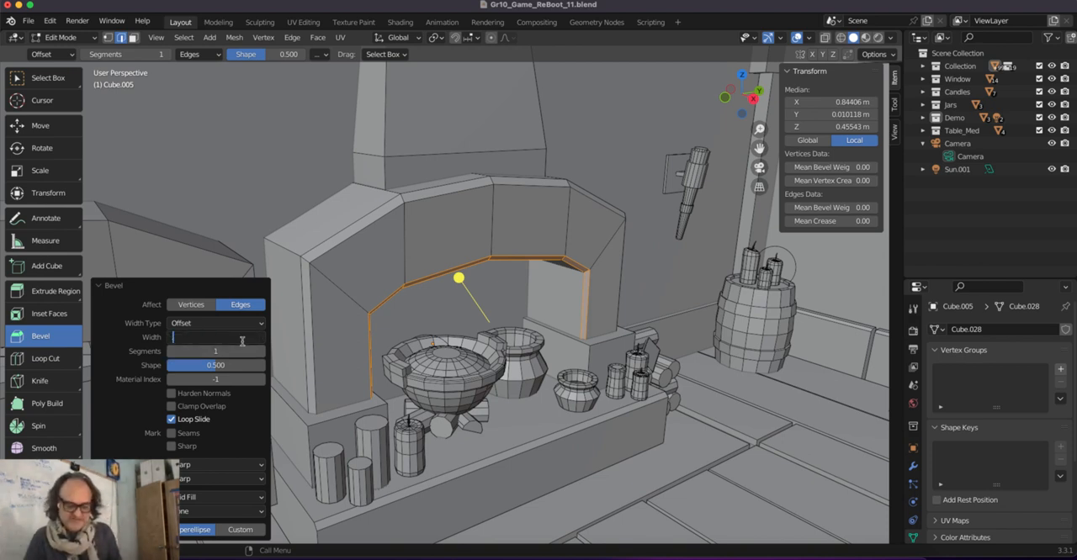
{"action": "type", "text": ".0035"}
{"action": "key", "text": "Return"}
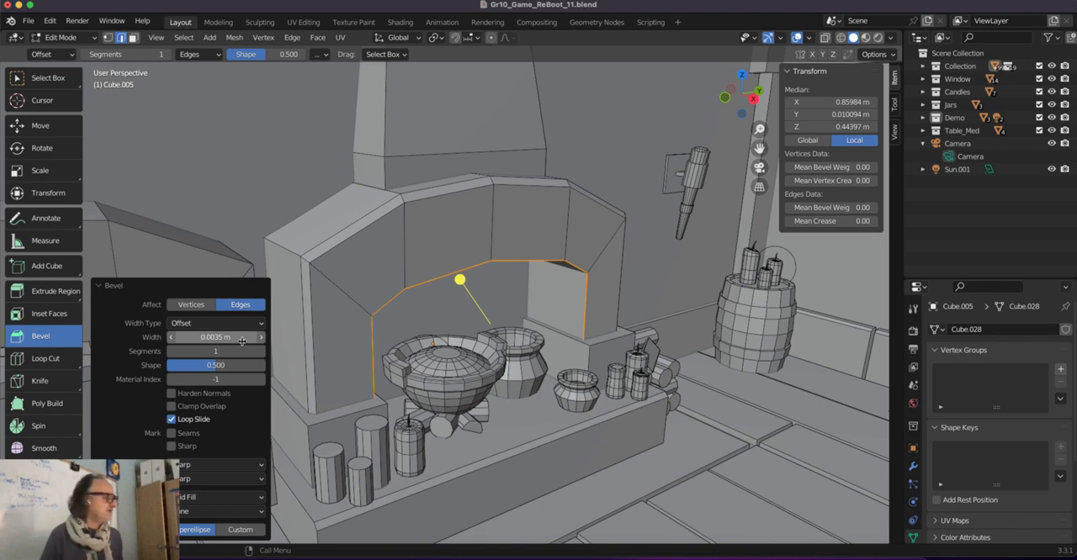
{"action": "left_click", "coordinate": [237, 337]}
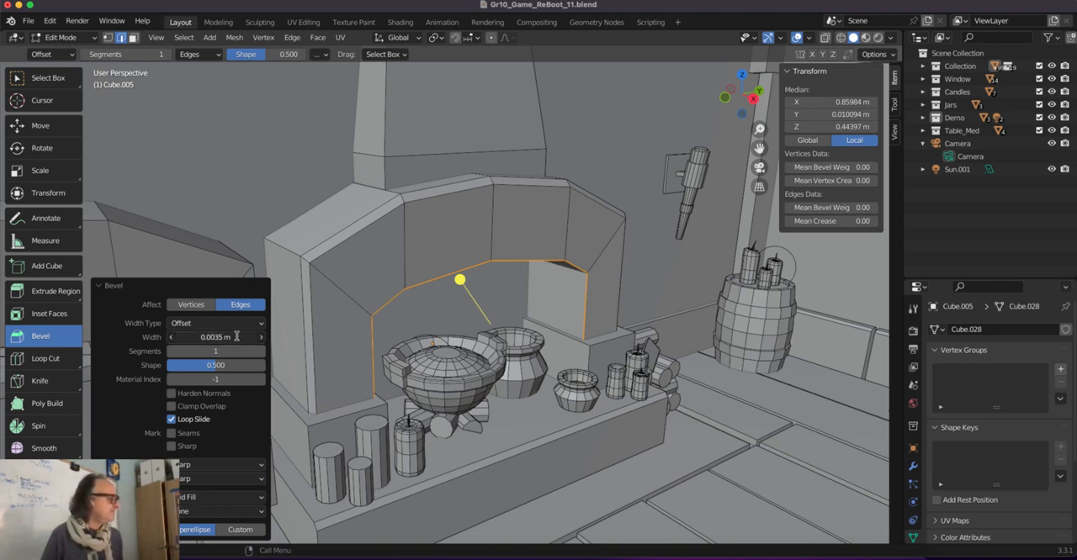
{"action": "left_click", "coordinate": [181, 336]}
{"action": "key", "text": "BackSpace"}
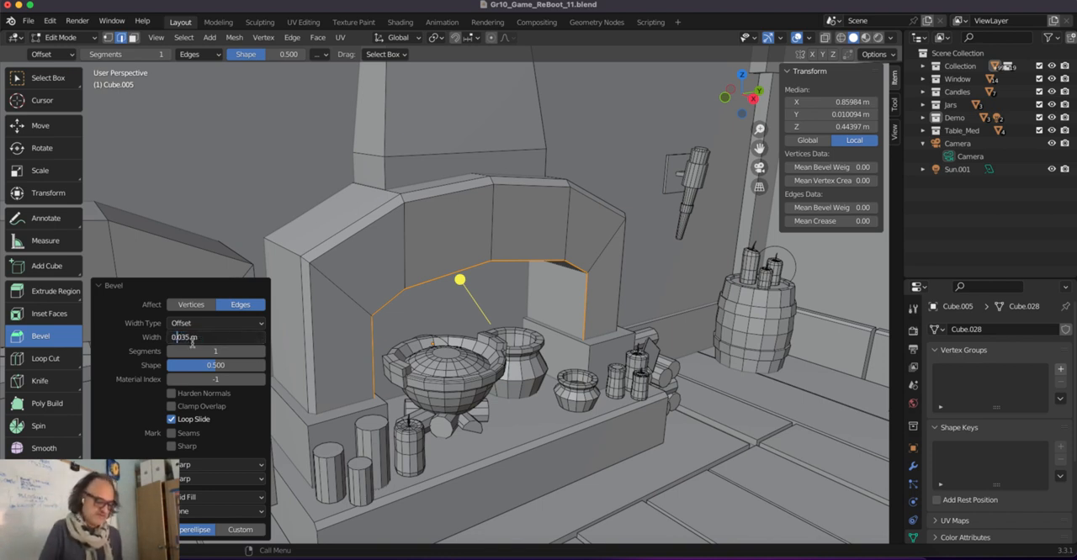
{"action": "key", "text": "Return"}
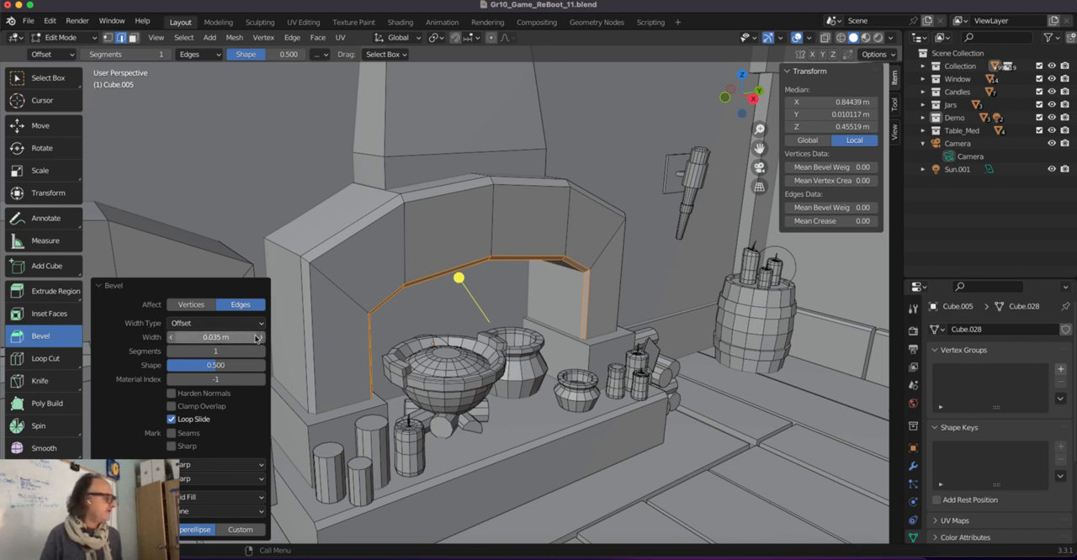
{"action": "left_click", "coordinate": [185, 248]}
{"action": "middle_click_drag", "start_coordinate": [240, 249], "coordinate": [473, 292]}
{"action": "key", "text": "Tab"}
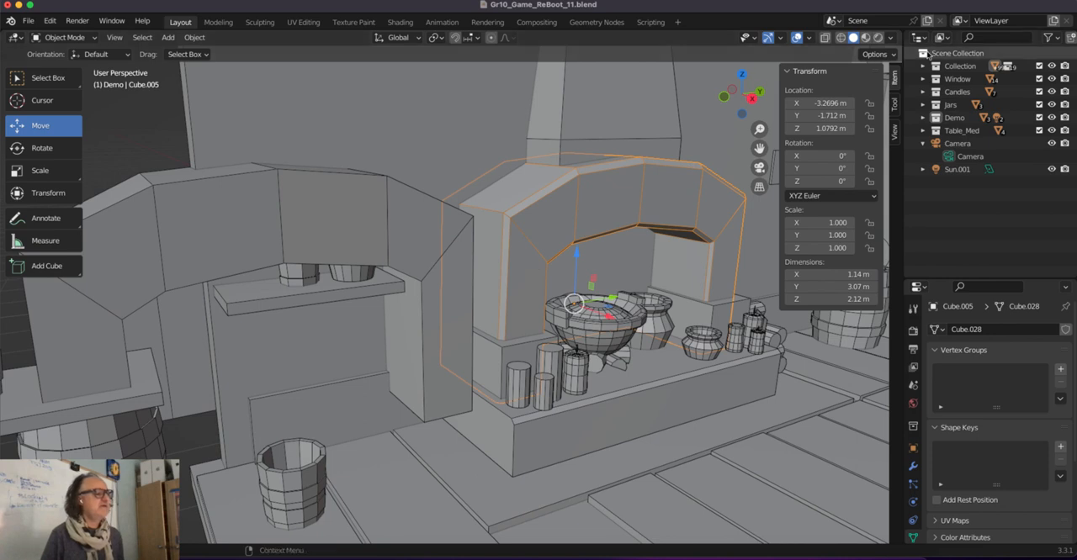
Switch the viewport to Material Preview shading and delete the unbevelled arch copy.
{"action": "left_click", "coordinate": [864, 38]}
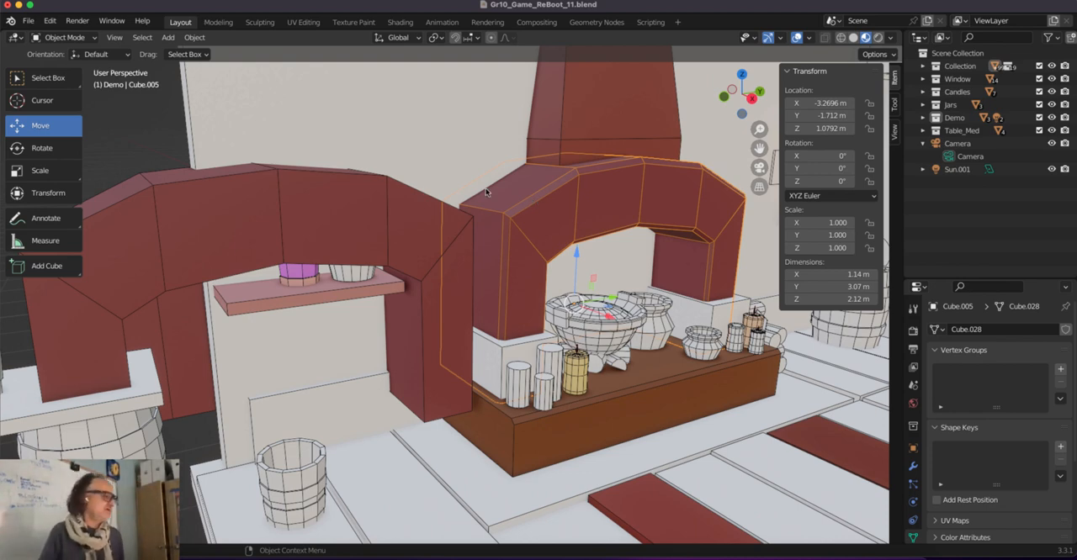
{"action": "left_click", "coordinate": [380, 196]}
{"action": "key", "text": "Delete"}
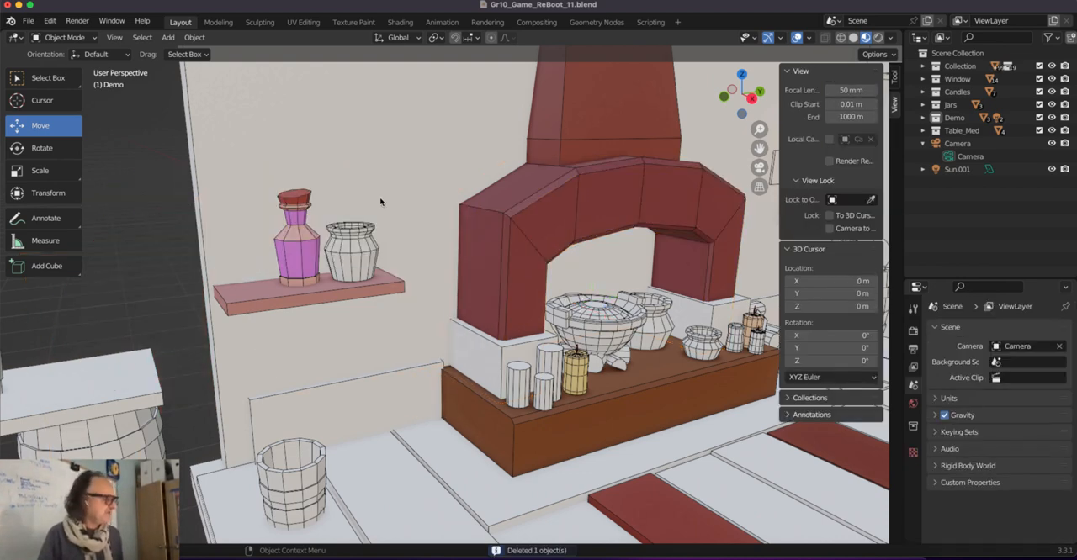
Bevel the outer top rim loop of the cooking jar beside the large bowl about 0.014 m wide in Edit Mode.
{"action": "scroll", "coordinate": [397, 249], "scroll_direction": "down", "scroll_amount": 1}
{"action": "scroll", "coordinate": [397, 249], "scroll_direction": "up", "scroll_amount": 5}
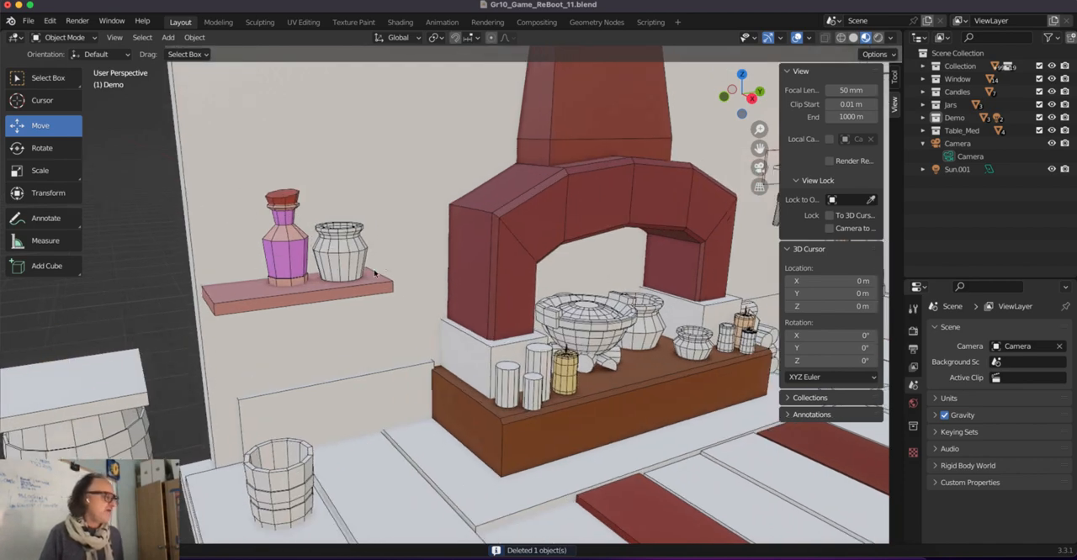
{"action": "scroll", "coordinate": [563, 307], "scroll_direction": "up", "scroll_amount": 5}
{"action": "middle_click_drag", "start_coordinate": [686, 306], "coordinate": [365, 291], "text": "shift"}
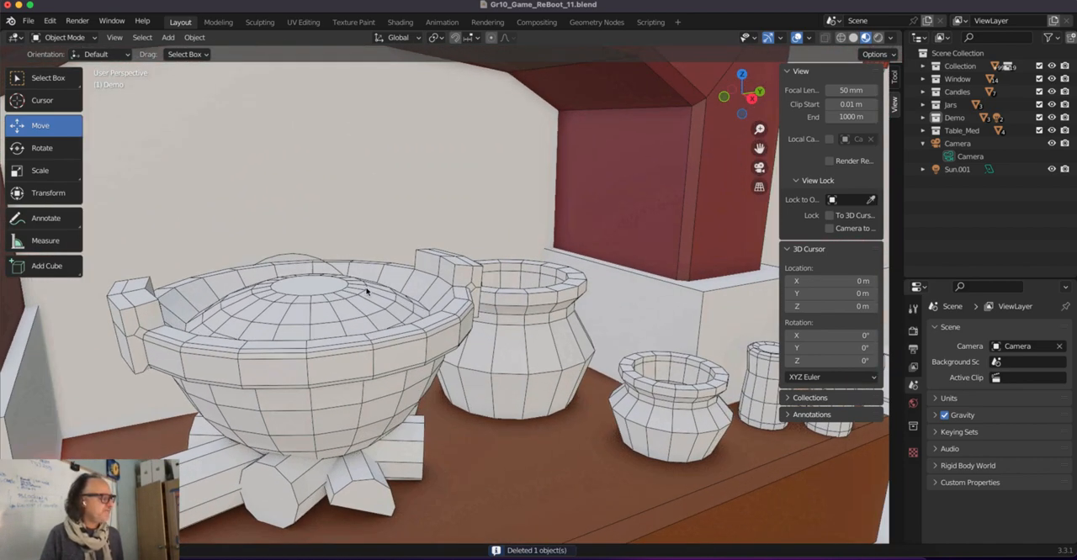
{"action": "left_click", "coordinate": [548, 300]}
{"action": "middle_click_drag", "start_coordinate": [556, 300], "coordinate": [589, 296]}
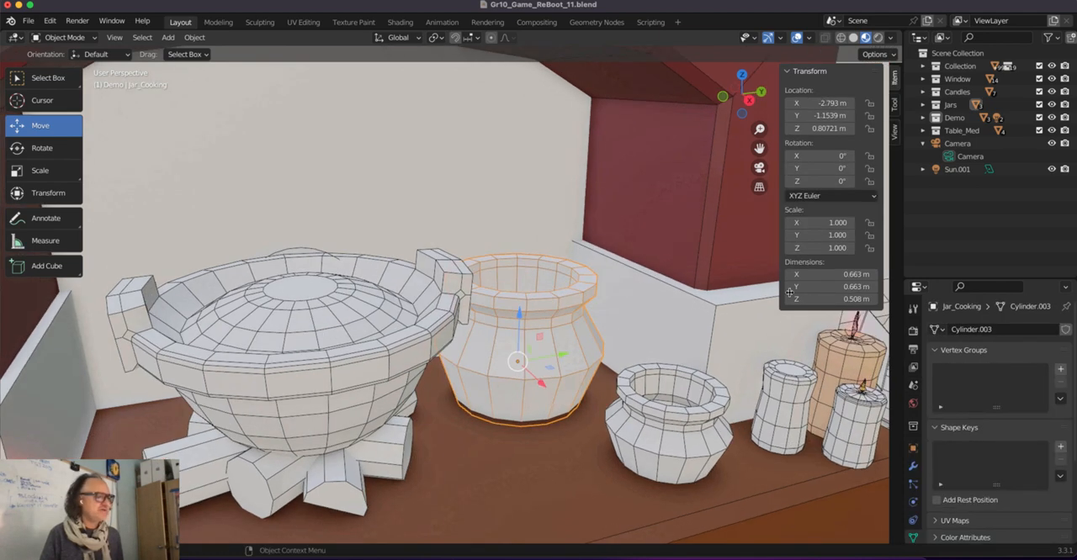
{"action": "scroll", "coordinate": [472, 304], "scroll_direction": "up", "scroll_amount": 3}
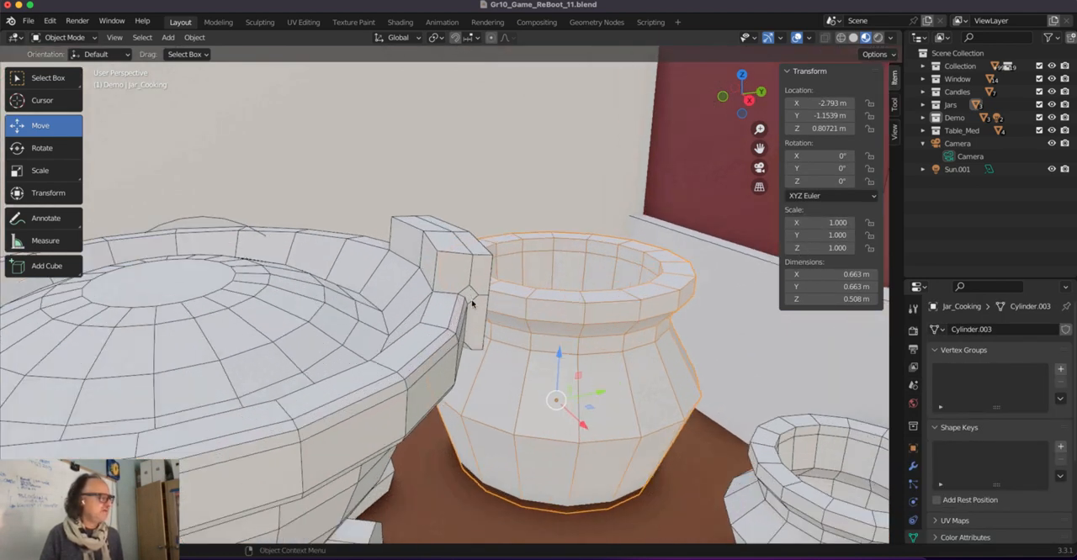
{"action": "middle_click_drag", "start_coordinate": [589, 335], "coordinate": [566, 325]}
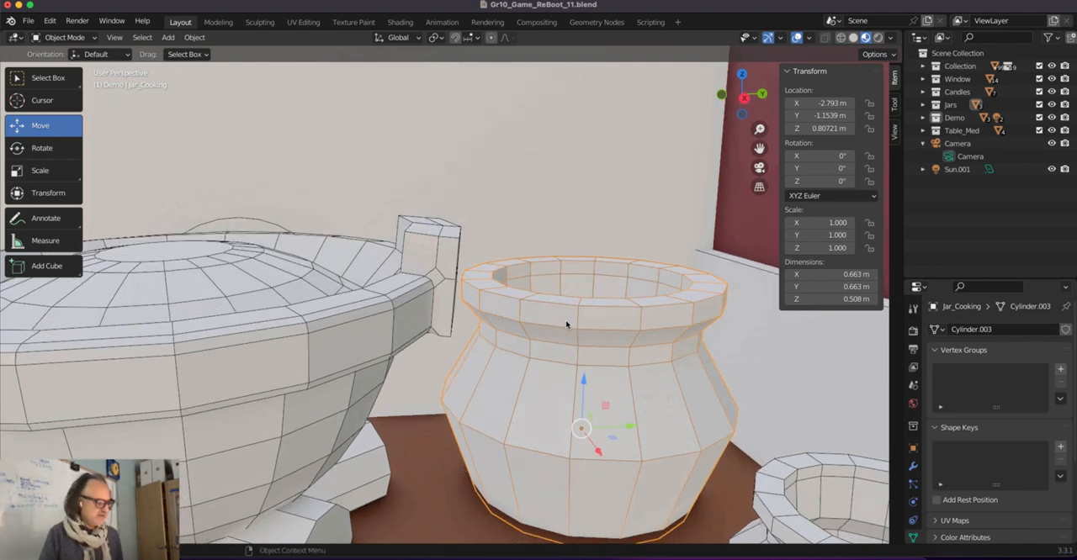
{"action": "key", "text": "KP_Decimal"}
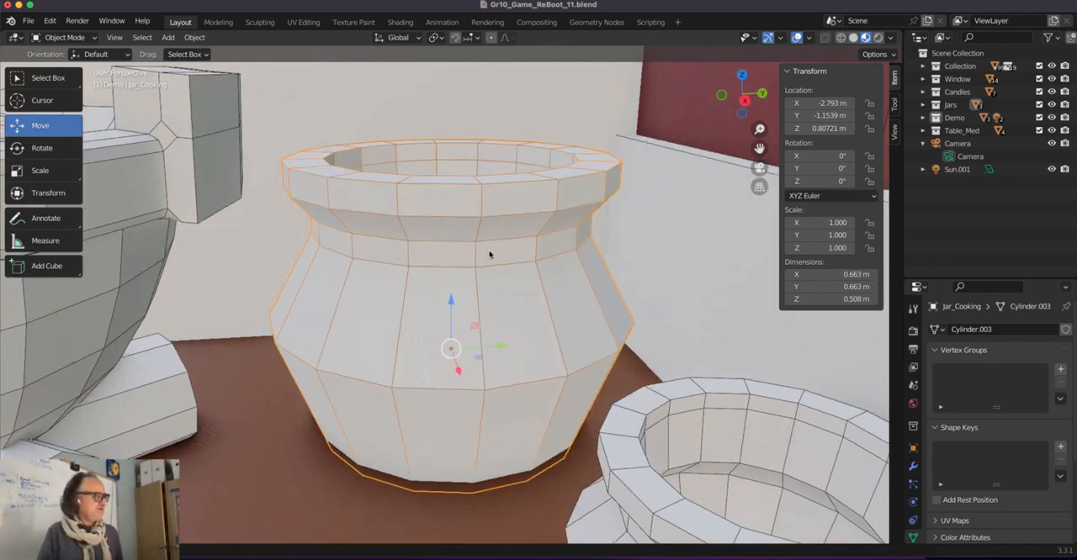
{"action": "middle_click_drag", "start_coordinate": [490, 252], "coordinate": [500, 267]}
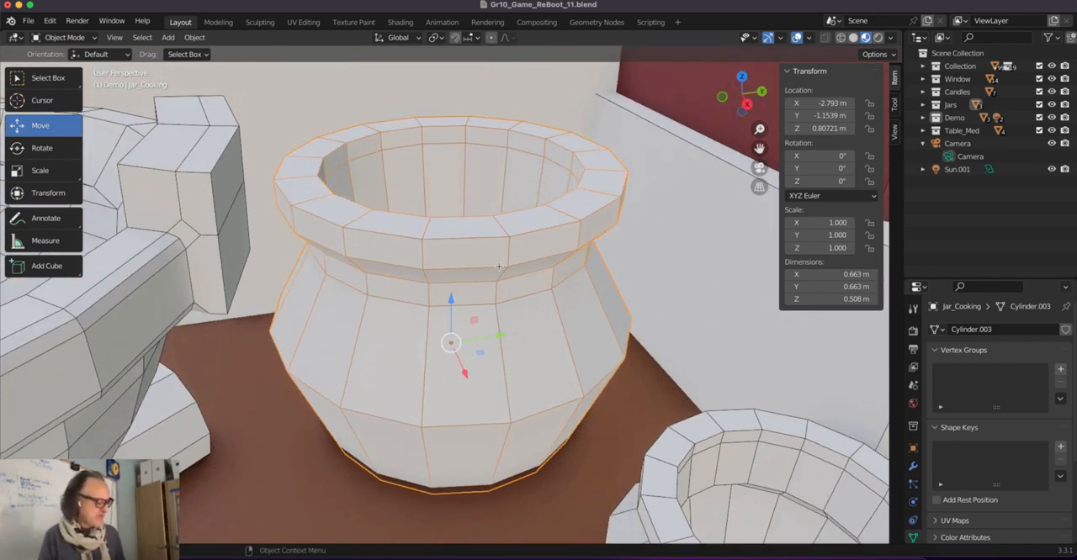
{"action": "key", "text": "Tab"}
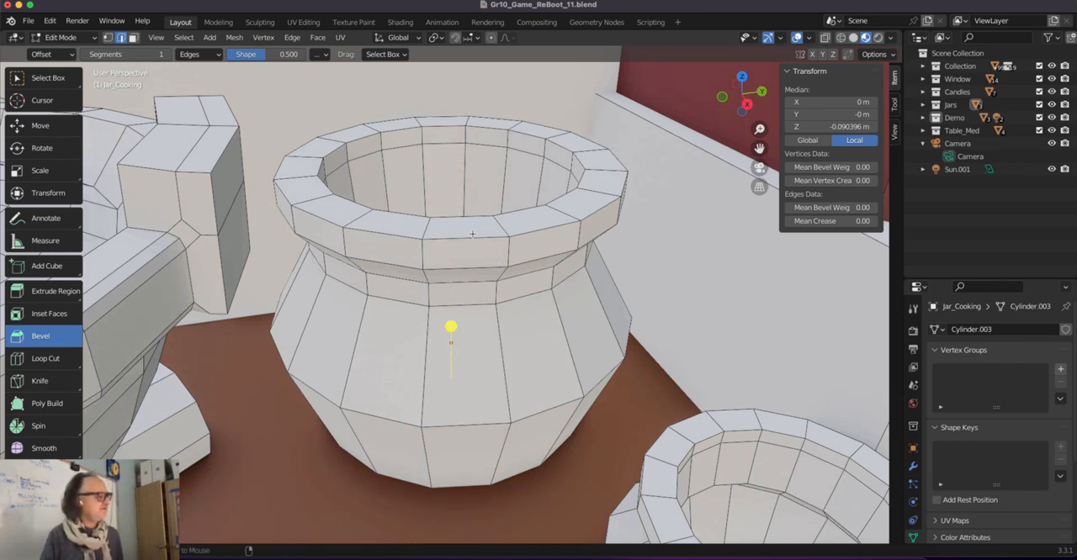
{"action": "left_click", "coordinate": [468, 238], "text": "alt"}
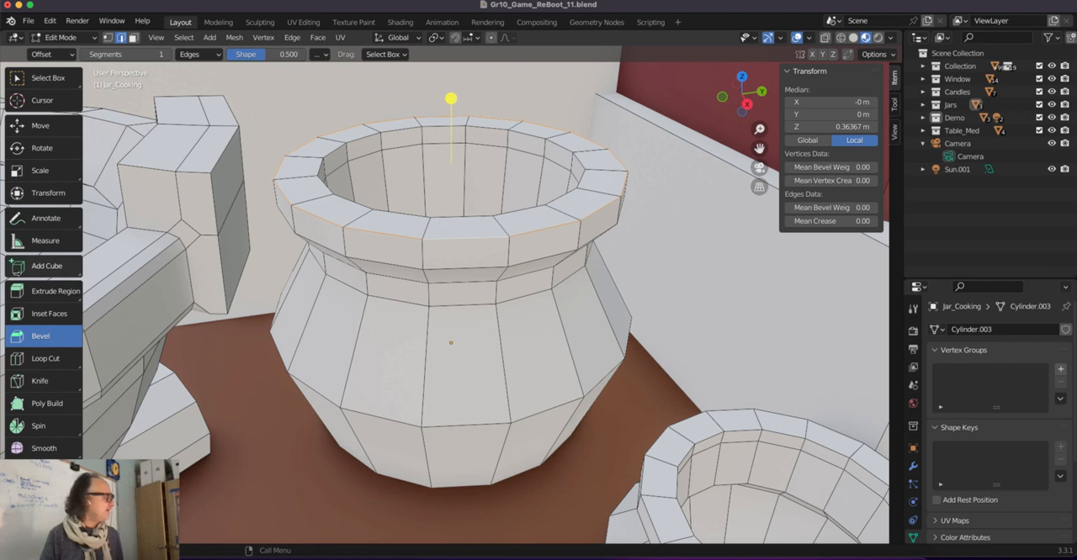
{"action": "left_click_drag", "start_coordinate": [451, 98], "coordinate": [448, 81]}
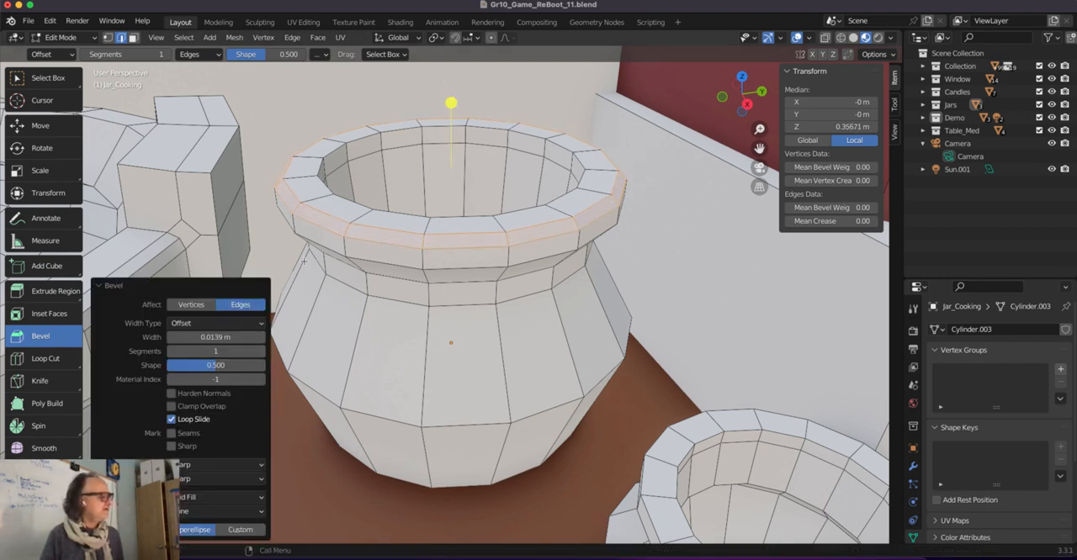
Set the cooking jar's outer rim bevel to 2 segments and a width of 0.014 m.
{"action": "left_click", "coordinate": [261, 352]}
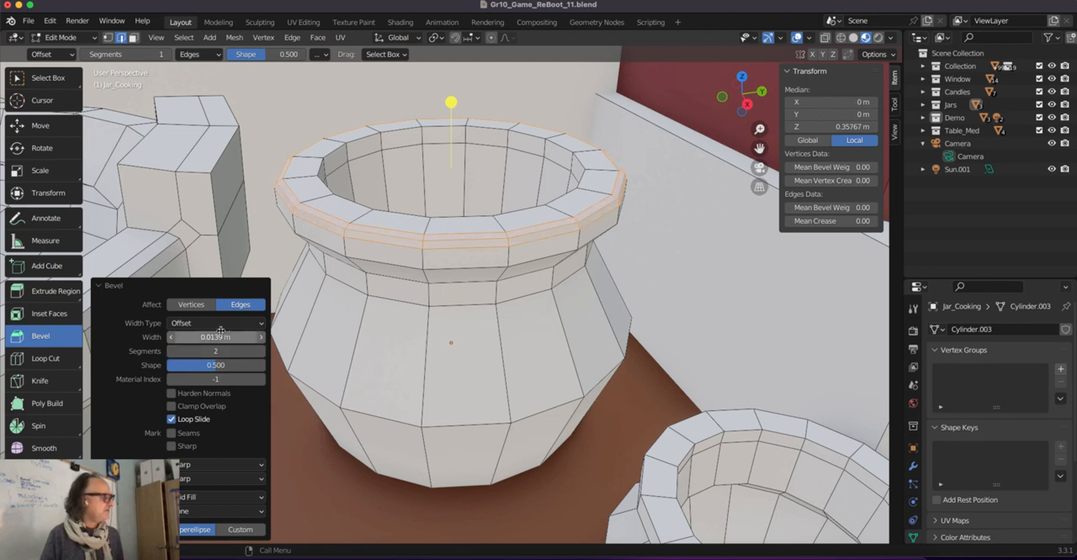
{"action": "double_click", "coordinate": [231, 337]}
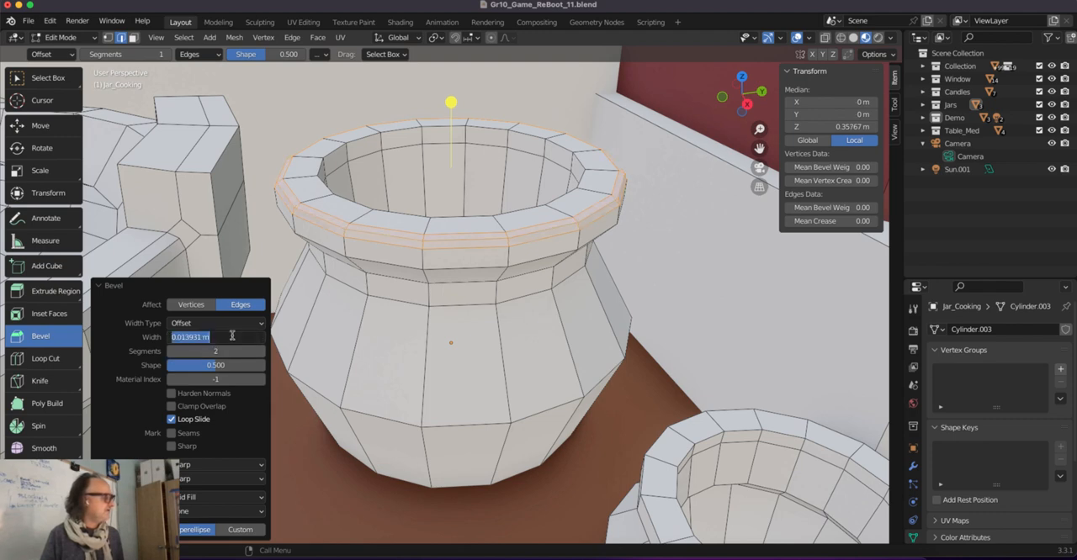
{"action": "type", "text": "014"}
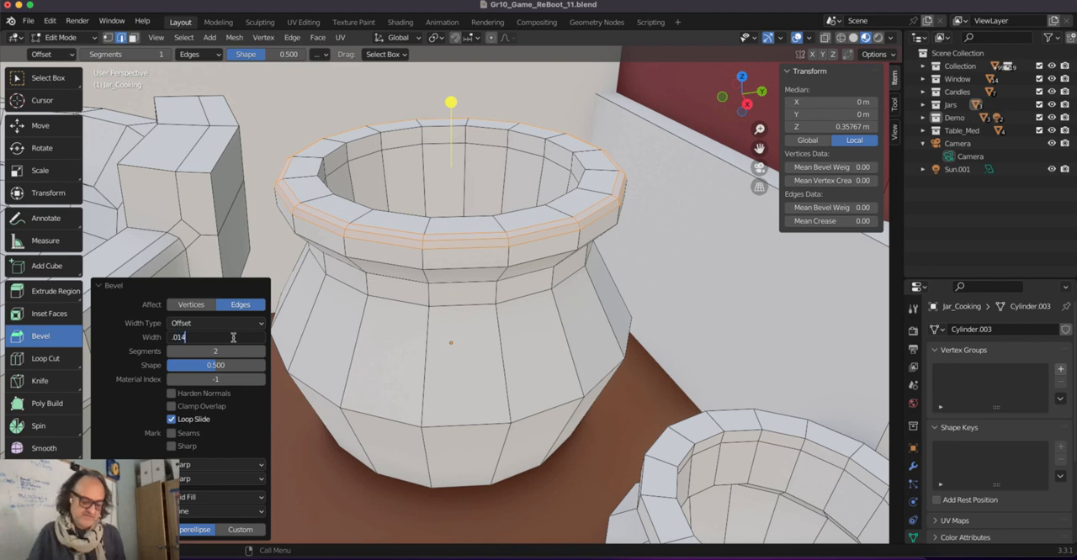
{"action": "key", "text": "Return"}
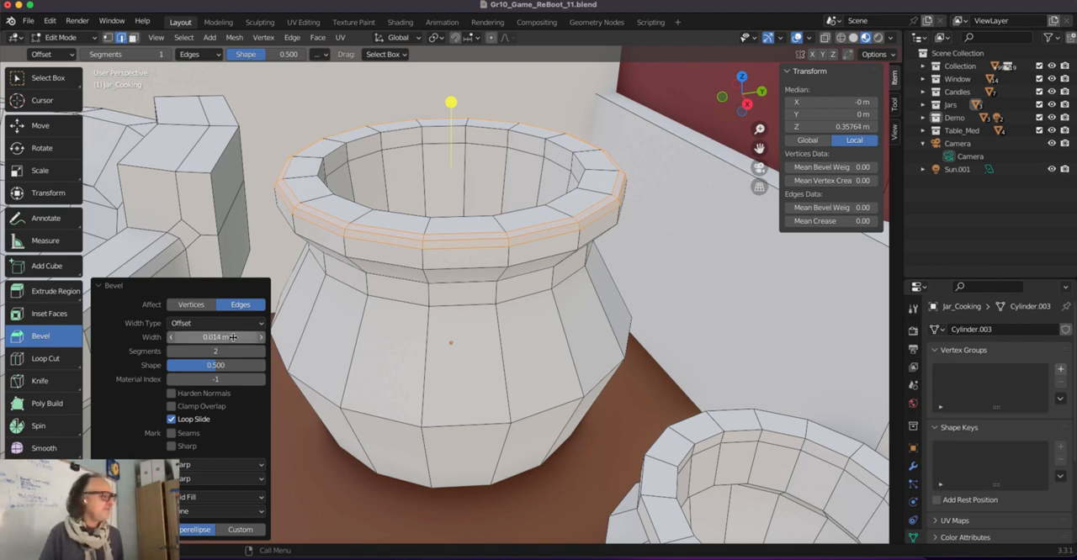
Bevel the cooking jar's inner rim loop with 1 segment, about 0.008 m wide, and return to Object Mode.
{"action": "left_click", "coordinate": [406, 127], "text": "alt"}
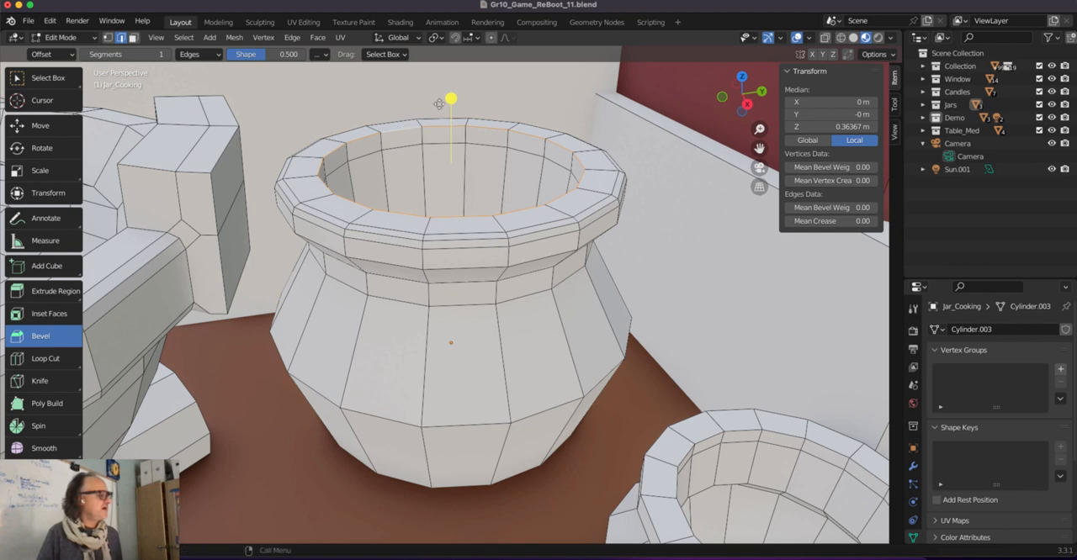
{"action": "key", "text": "ctrl+b"}
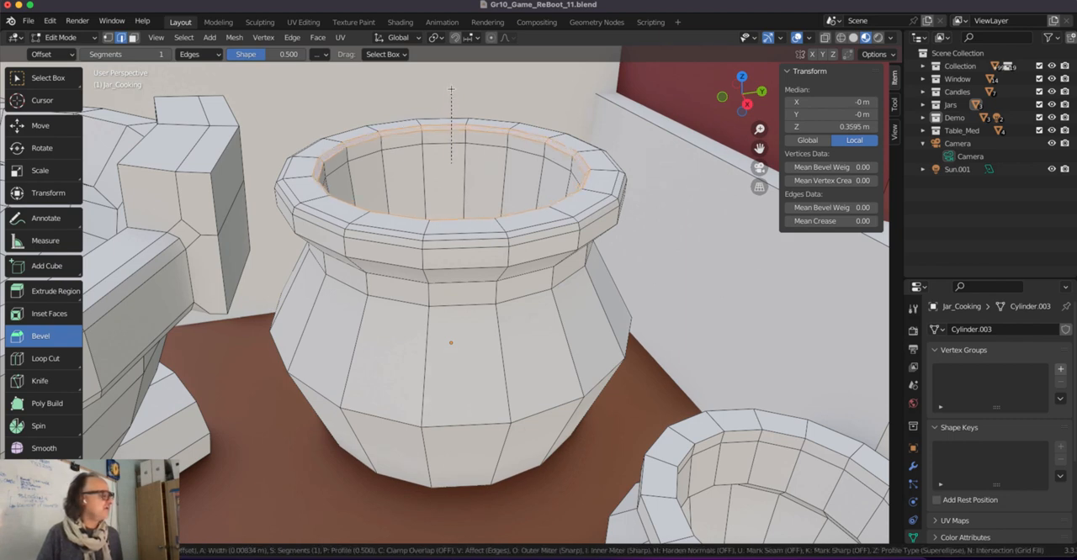
{"action": "left_click", "coordinate": [451, 89]}
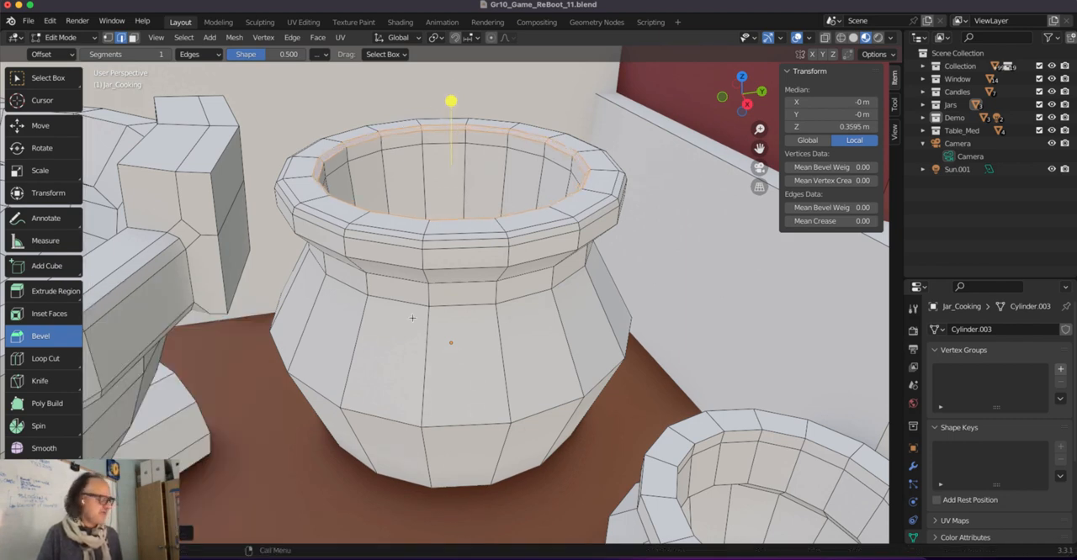
{"action": "key", "text": "Tab"}
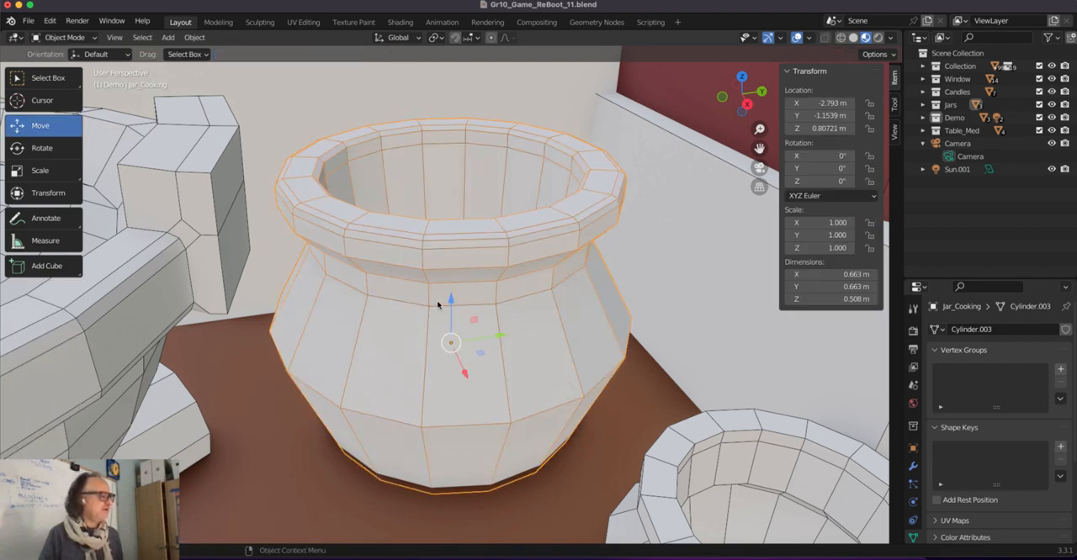
Inspect the fireplace and surrounding room, previewing them briefly in Rendered shading before returning to Material Preview.
{"action": "scroll", "coordinate": [435, 304], "scroll_direction": "down", "scroll_amount": 4}
{"action": "middle_click_drag", "start_coordinate": [435, 306], "coordinate": [432, 291]}
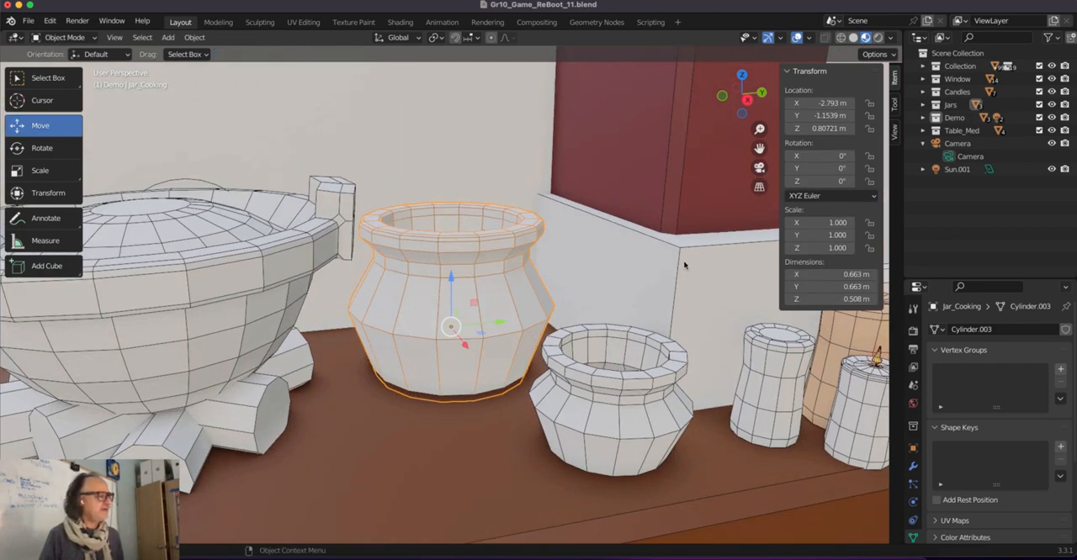
{"action": "scroll", "coordinate": [693, 269], "scroll_direction": "down", "scroll_amount": 8}
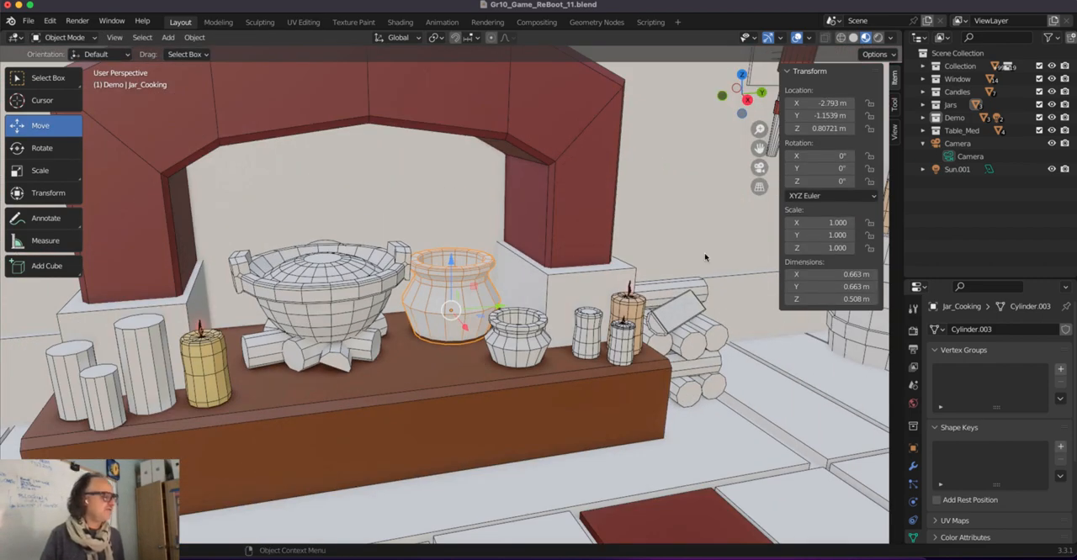
{"action": "left_click", "coordinate": [877, 37]}
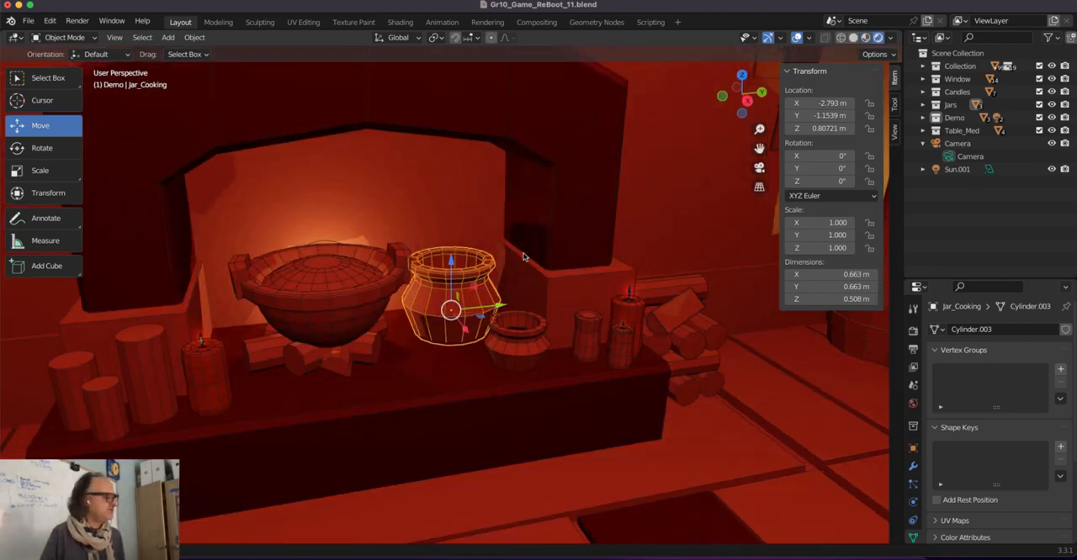
{"action": "left_click", "coordinate": [865, 38]}
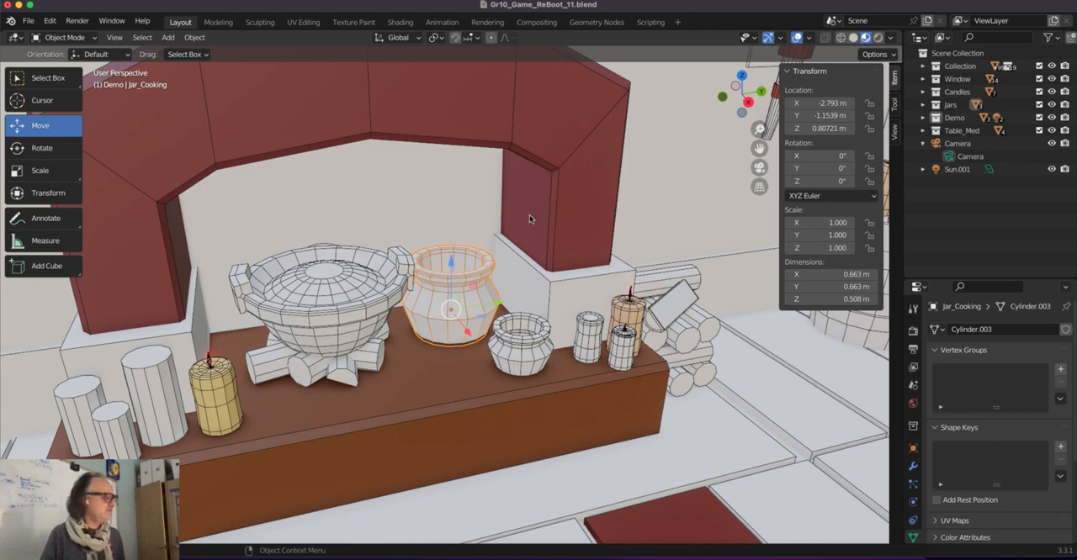
{"action": "scroll", "coordinate": [485, 328], "scroll_direction": "down", "scroll_amount": 6}
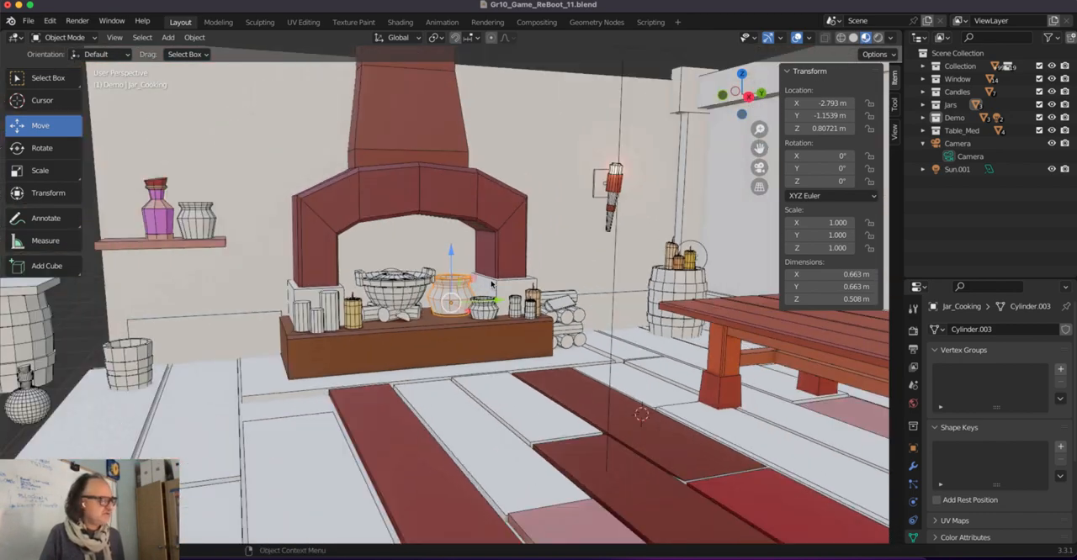
{"action": "scroll", "coordinate": [491, 284], "scroll_direction": "down", "scroll_amount": 3}
{"action": "middle_click_drag", "start_coordinate": [428, 445], "coordinate": [426, 415]}
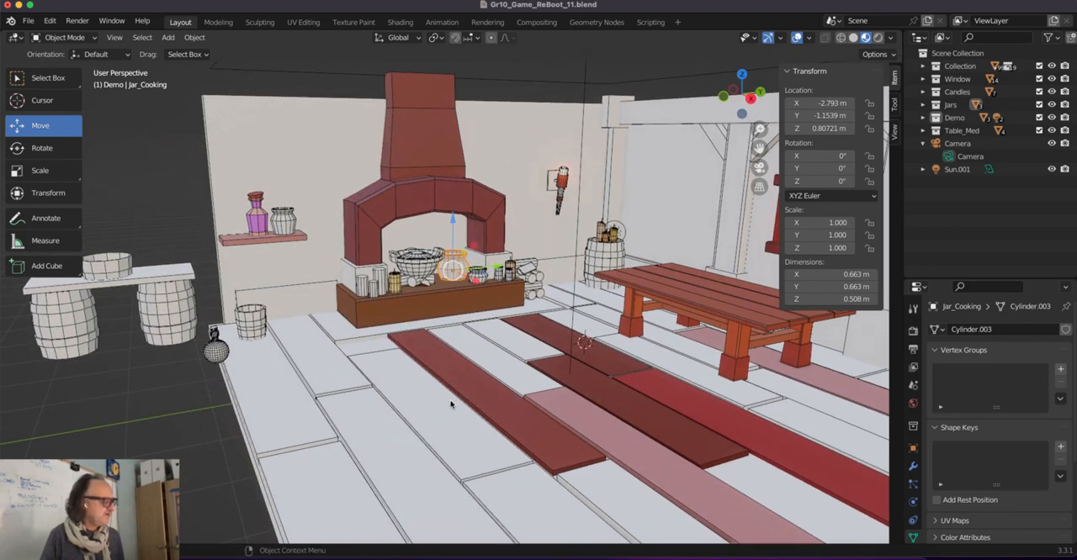
Apply the scale of the white floor plank beside the long dark red plank in front of the fireplace, and enter Edit Mode.
{"action": "left_click", "coordinate": [451, 405]}
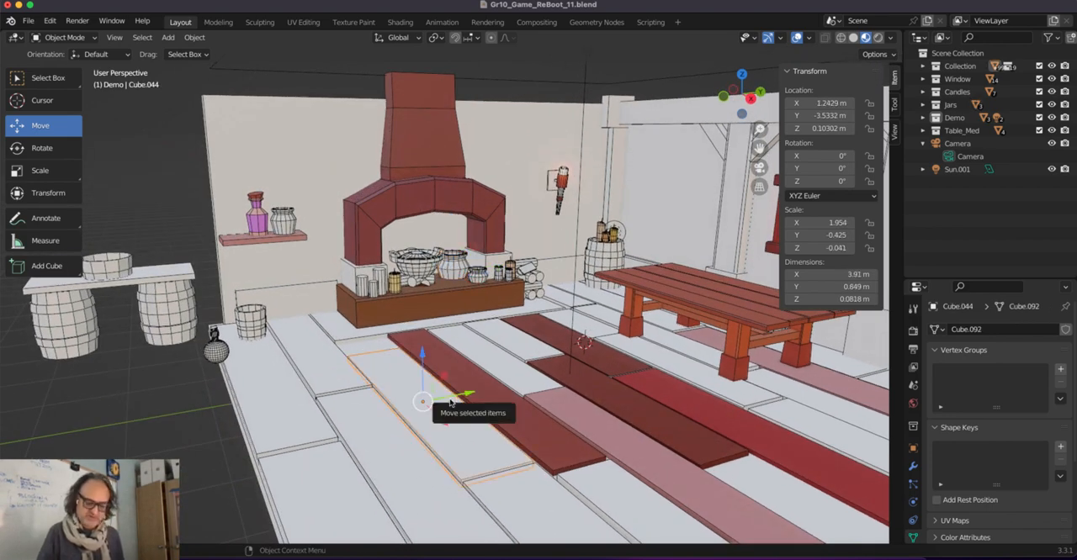
{"action": "key", "text": "KP_Decimal"}
{"action": "scroll", "coordinate": [491, 311], "scroll_direction": "up", "scroll_amount": 2}
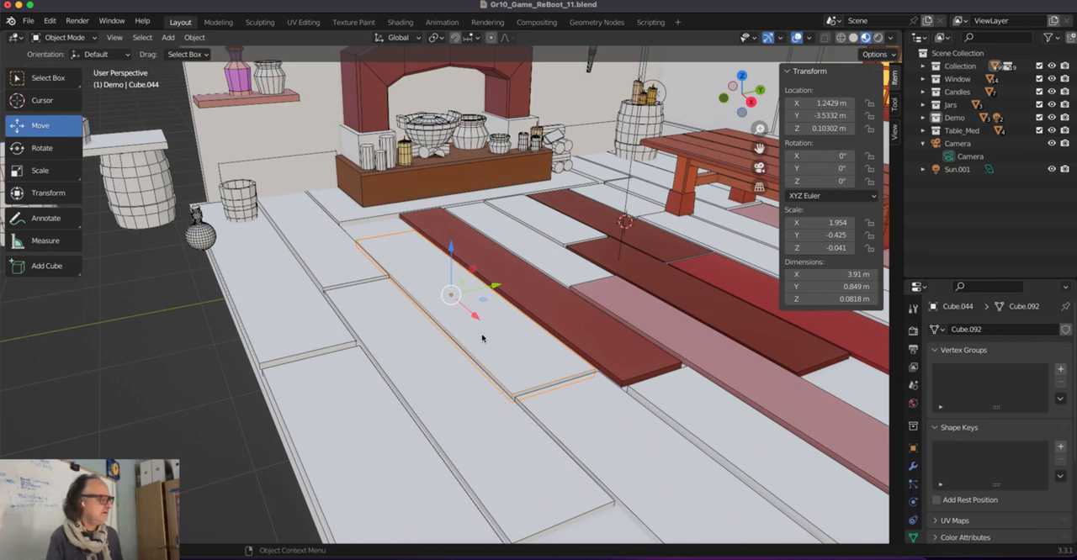
{"action": "key", "text": "ctrl+a"}
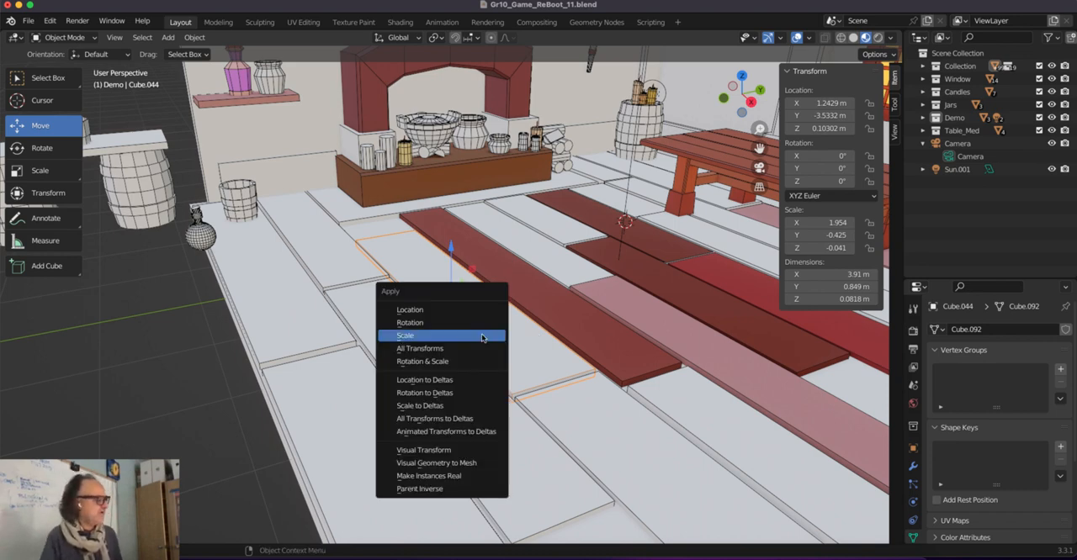
{"action": "left_click", "coordinate": [482, 337]}
{"action": "key", "text": "Tab"}
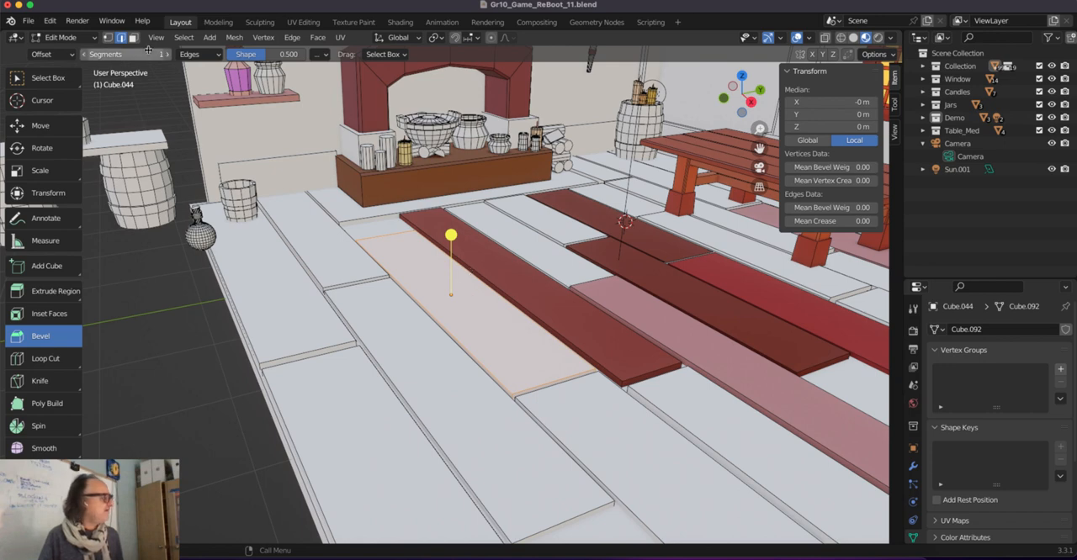
Try bevelling the whole outline of the floor plank's top face, and undo the bevel.
{"action": "key", "text": "3"}
{"action": "left_click", "coordinate": [479, 309]}
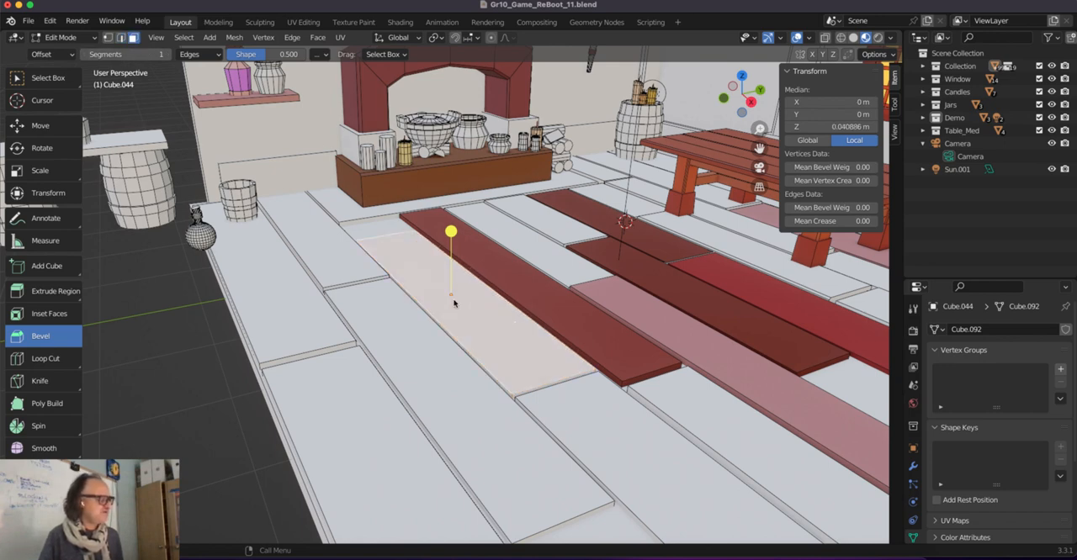
{"action": "left_click_drag", "start_coordinate": [448, 229], "coordinate": [451, 231]}
{"action": "scroll", "coordinate": [438, 236], "scroll_direction": "up", "scroll_amount": 3}
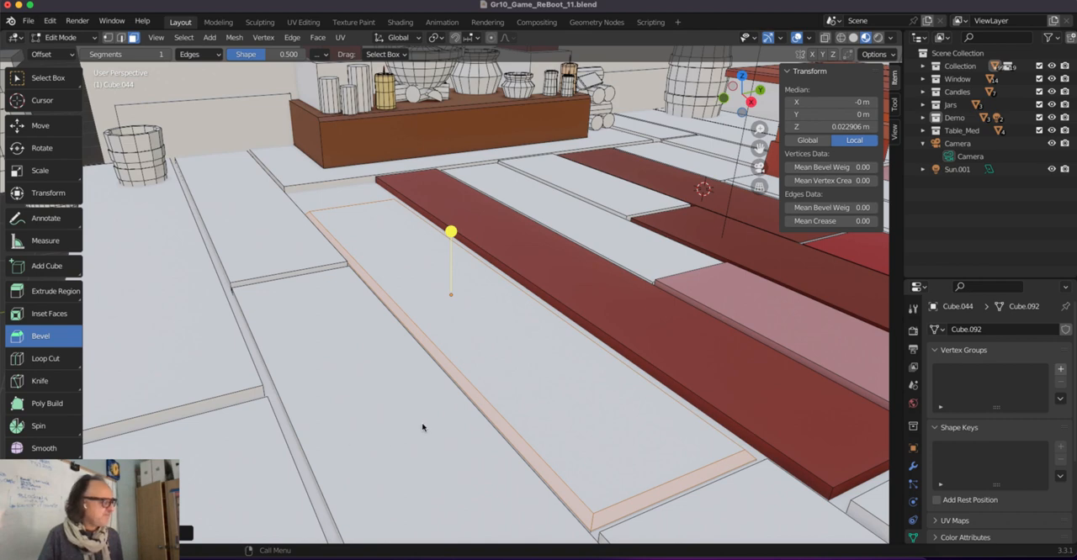
{"action": "key", "text": "super+z"}
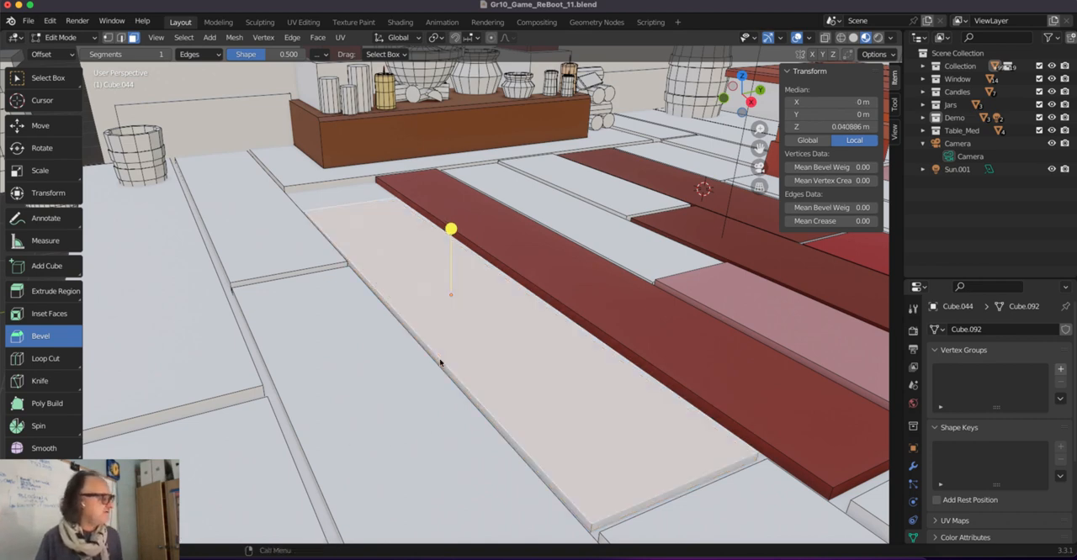
Bevel only the two long top edges of the floor plank with 1 segment, and return to Object Mode.
{"action": "left_click", "coordinate": [530, 294]}
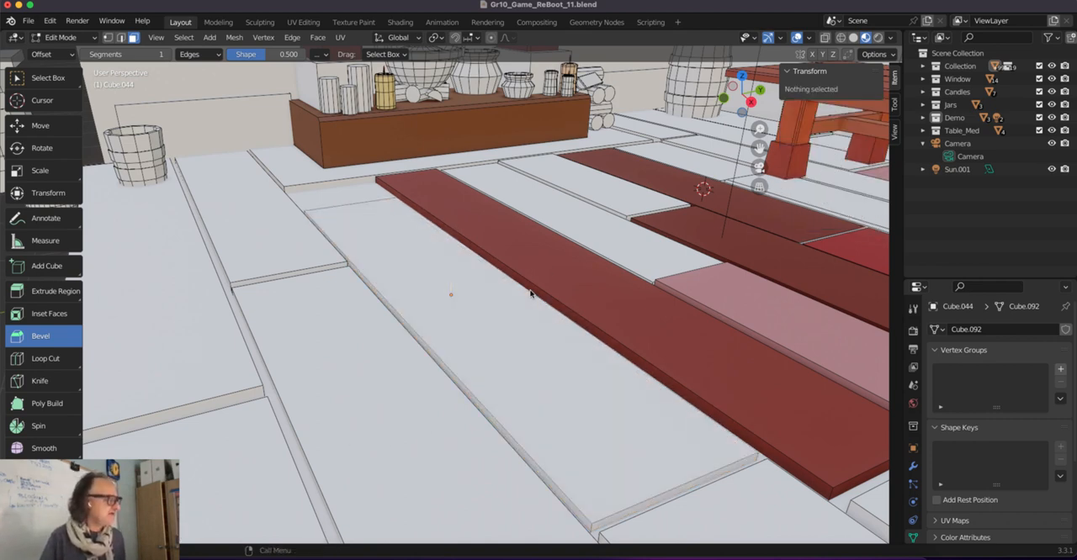
{"action": "key", "text": "2"}
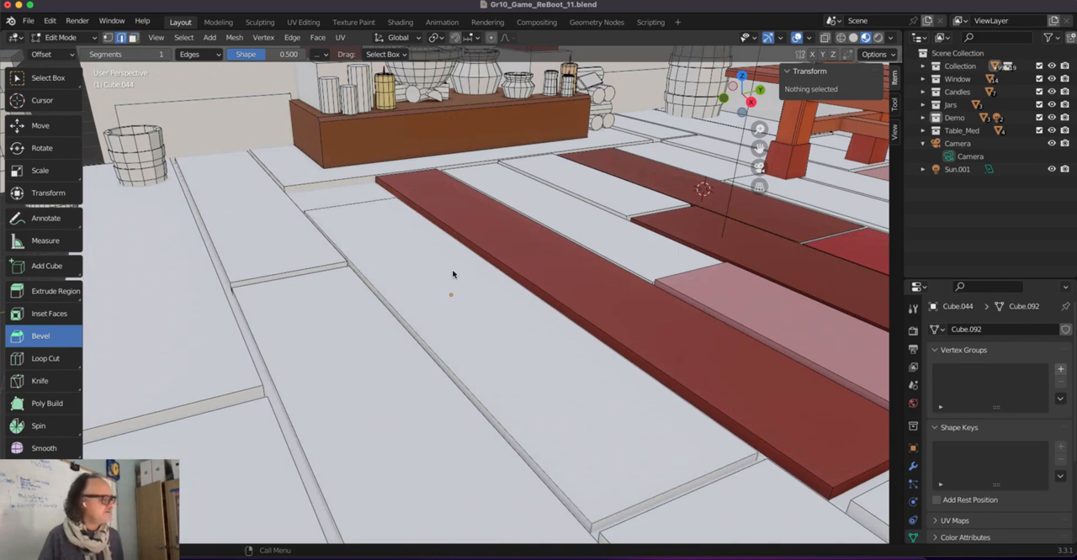
{"action": "left_click", "coordinate": [533, 297]}
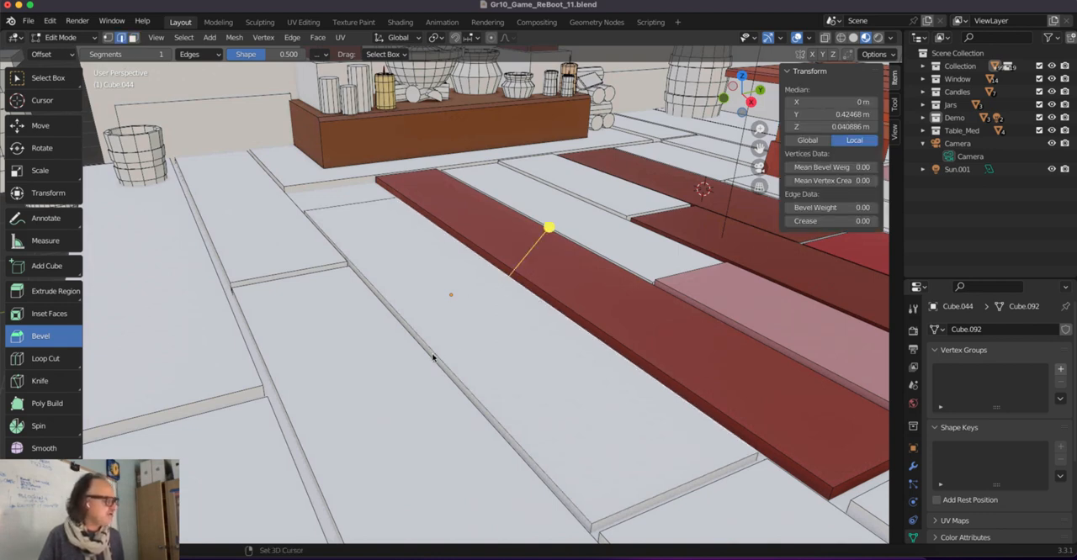
{"action": "key", "text": "a"}
{"action": "mouse_move", "coordinate": [448, 228]}
{"action": "left_mouse_down"}
{"action": "mouse_move", "coordinate": [449, 216]}
{"action": "mouse_move", "coordinate": [450, 231]}
{"action": "left_mouse_up"}
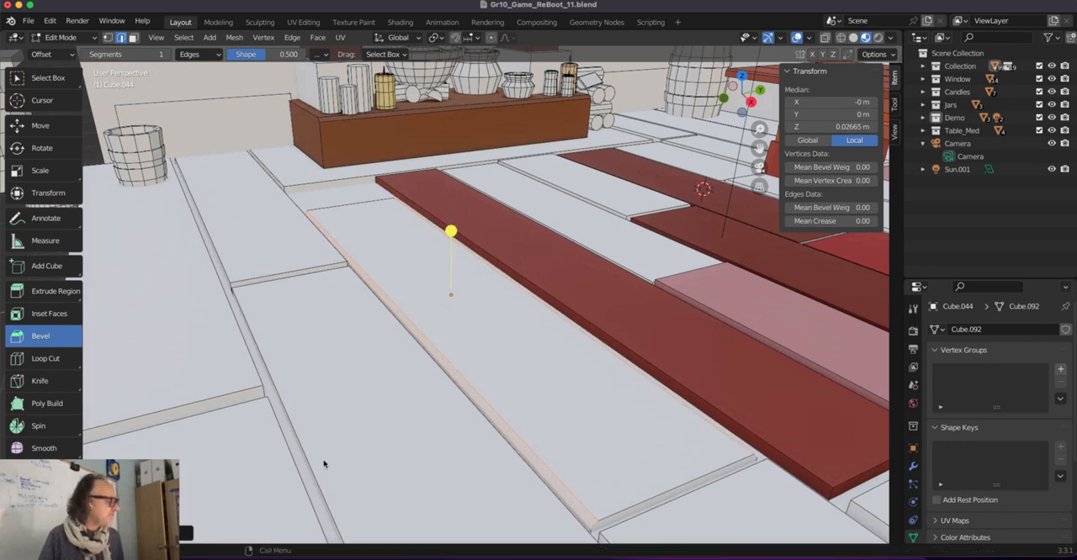
{"action": "key", "text": "Tab"}
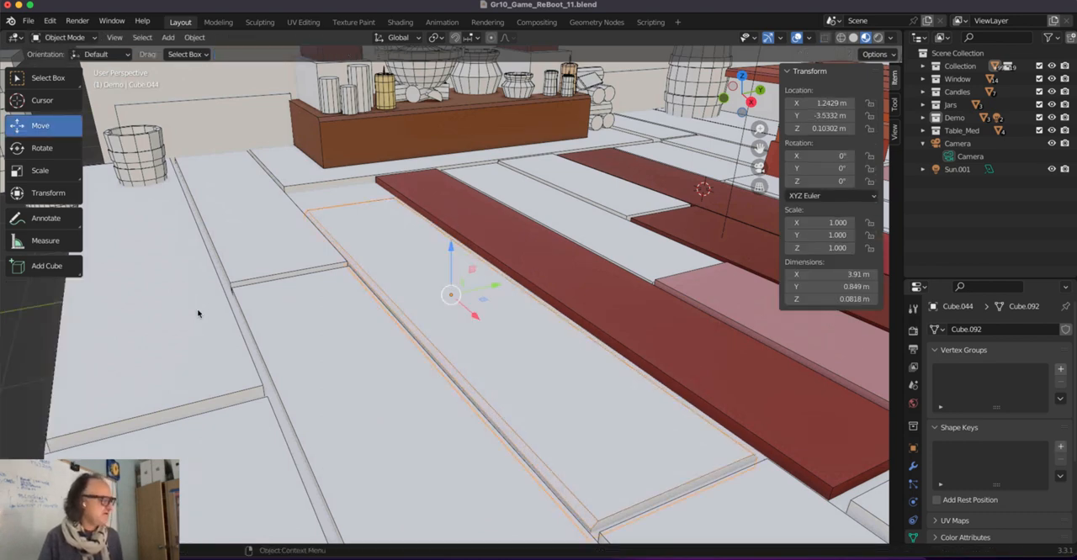
Select the adjacent white floor plank on the side away from the red plank, and apply its scale.
{"action": "middle_click_drag", "start_coordinate": [341, 421], "coordinate": [351, 414]}
{"action": "middle_click_drag", "start_coordinate": [328, 409], "coordinate": [358, 405]}
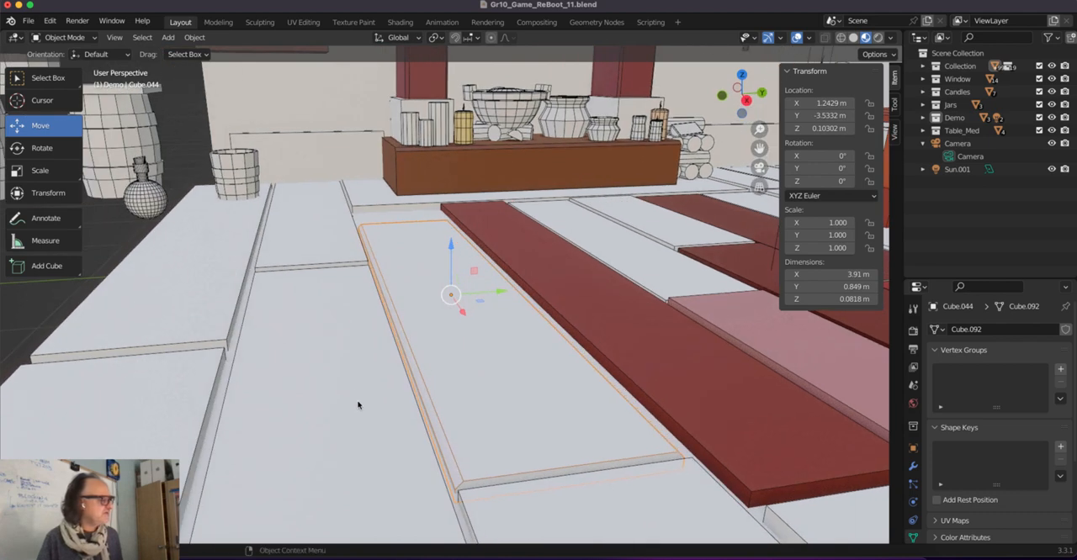
{"action": "left_click", "coordinate": [359, 355]}
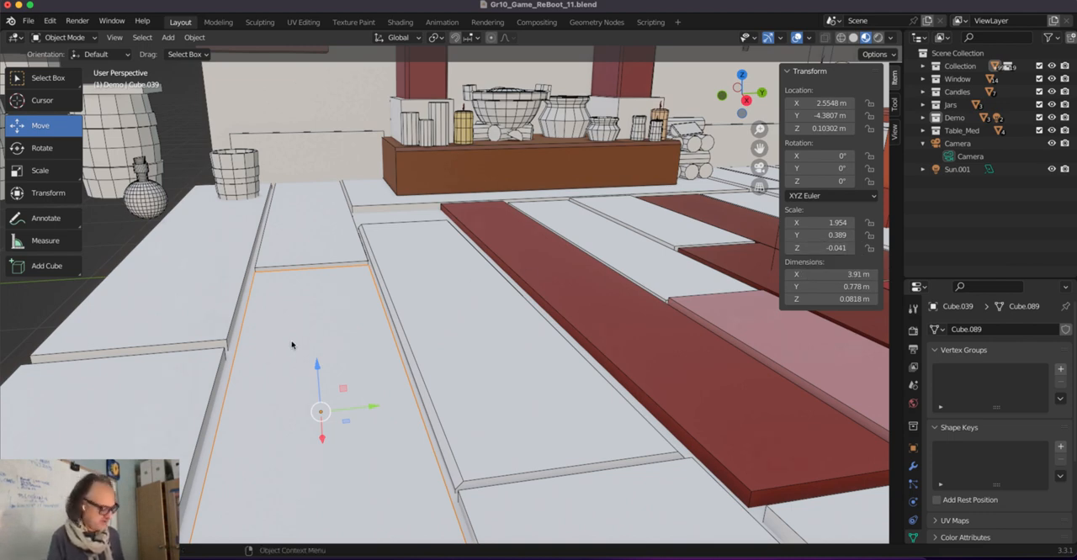
{"action": "key", "text": "ctrl+a"}
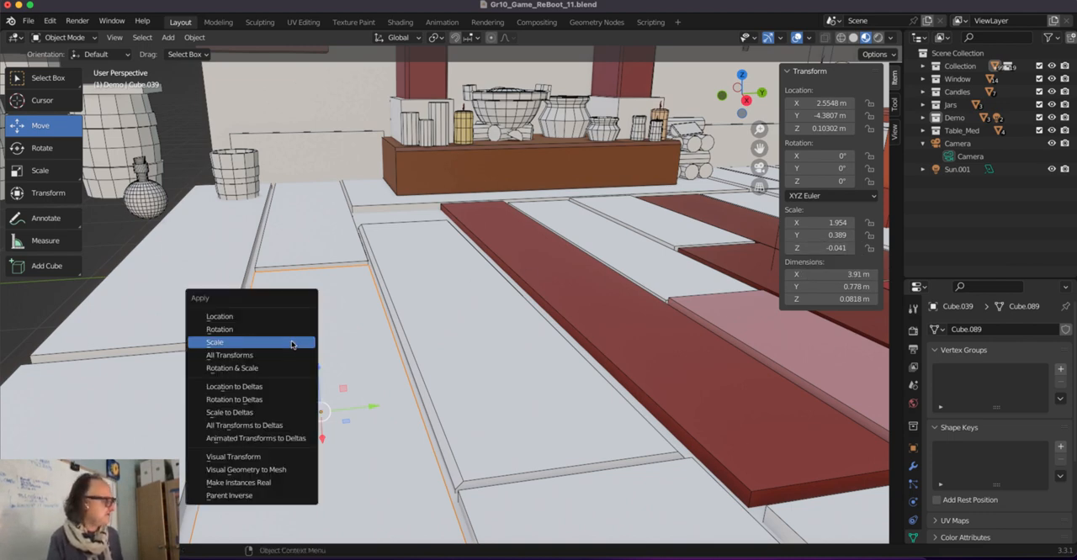
{"action": "left_click", "coordinate": [292, 344]}
{"action": "scroll", "coordinate": [296, 350], "scroll_direction": "up", "scroll_amount": 3}
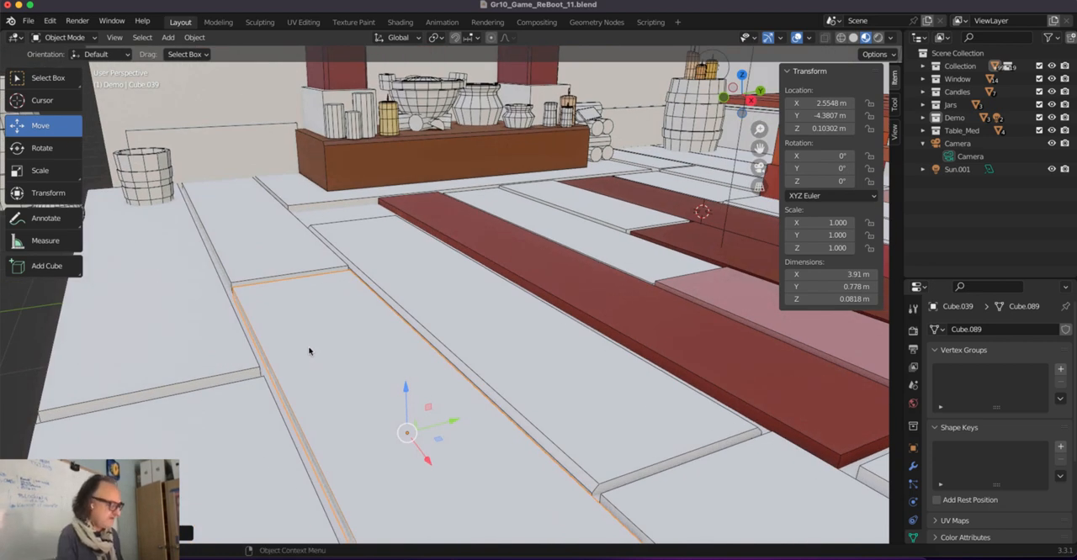
Bevel the adjacent plank's two long top edges about 0.02 m wide with 1 segment, and leave Edit Mode.
{"action": "key", "text": "Tab"}
{"action": "left_click", "coordinate": [398, 318]}
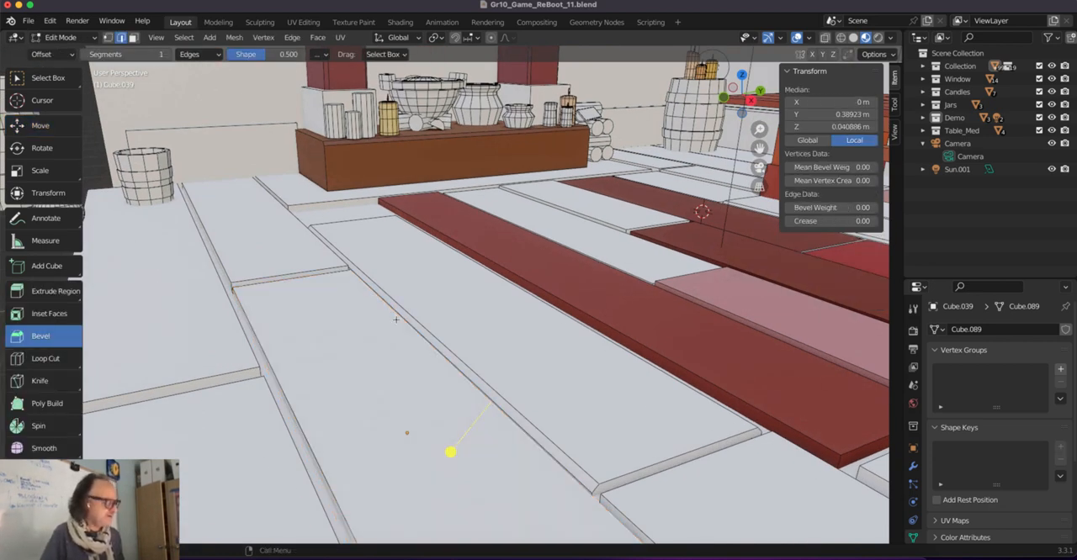
{"action": "left_click", "coordinate": [284, 391], "text": "shift"}
{"action": "middle_click_drag", "start_coordinate": [394, 468], "coordinate": [428, 465]}
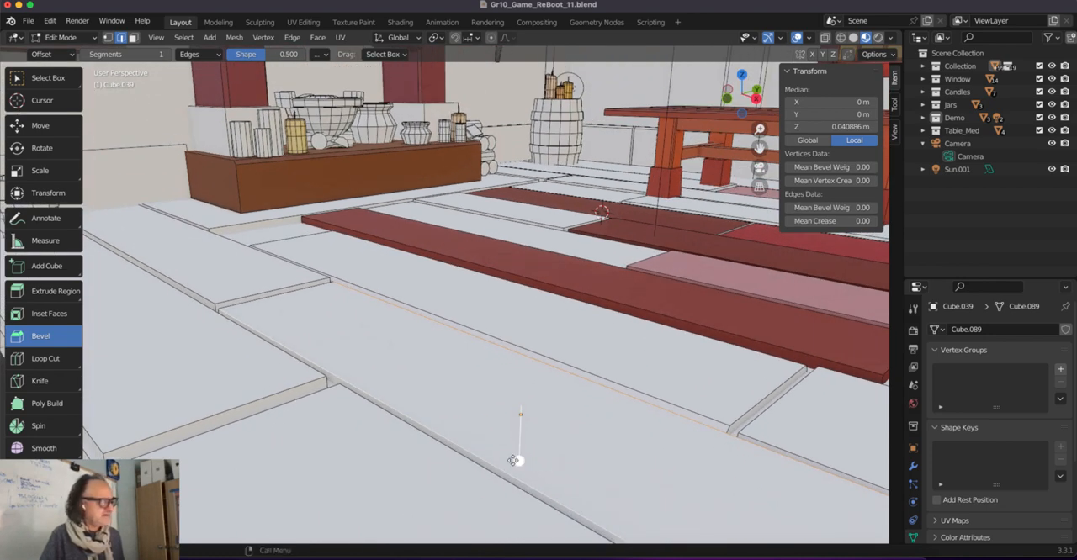
{"action": "left_click_drag", "start_coordinate": [519, 461], "coordinate": [512, 470]}
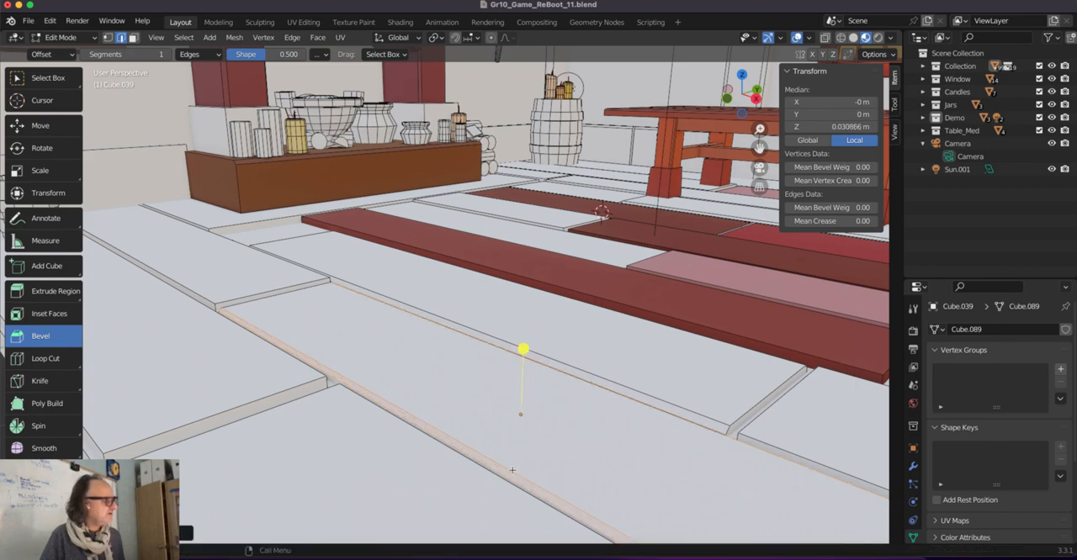
{"action": "key", "text": "Tab"}
Shift the adjacent plank about 0.02 m along Y towards the first bevelled plank, and select that first plank.
{"action": "middle_click_drag", "start_coordinate": [434, 402], "coordinate": [387, 402]}
{"action": "key", "text": "Tab"}
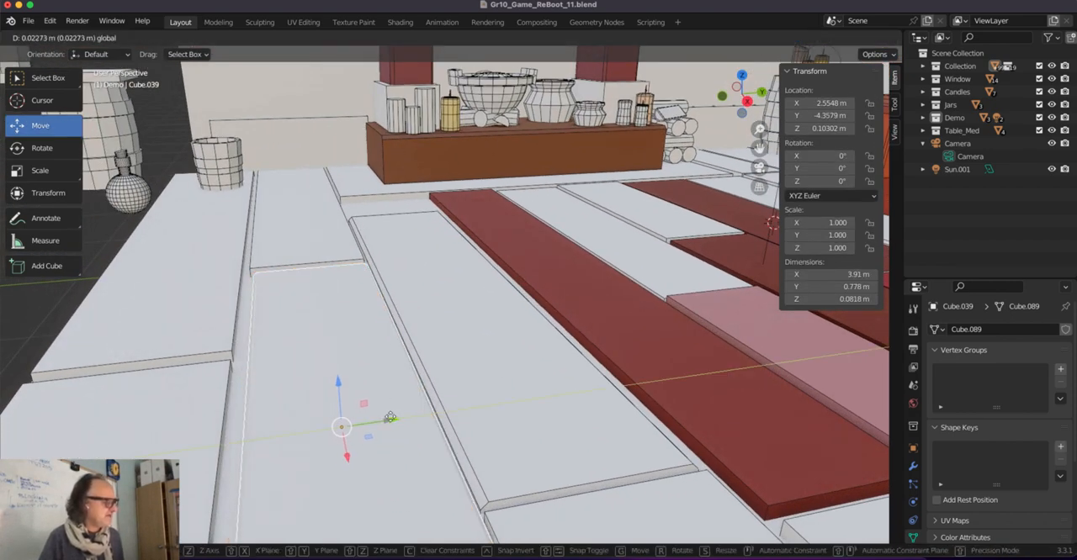
{"action": "key", "text": "Tab"}
{"action": "left_click", "coordinate": [494, 445]}
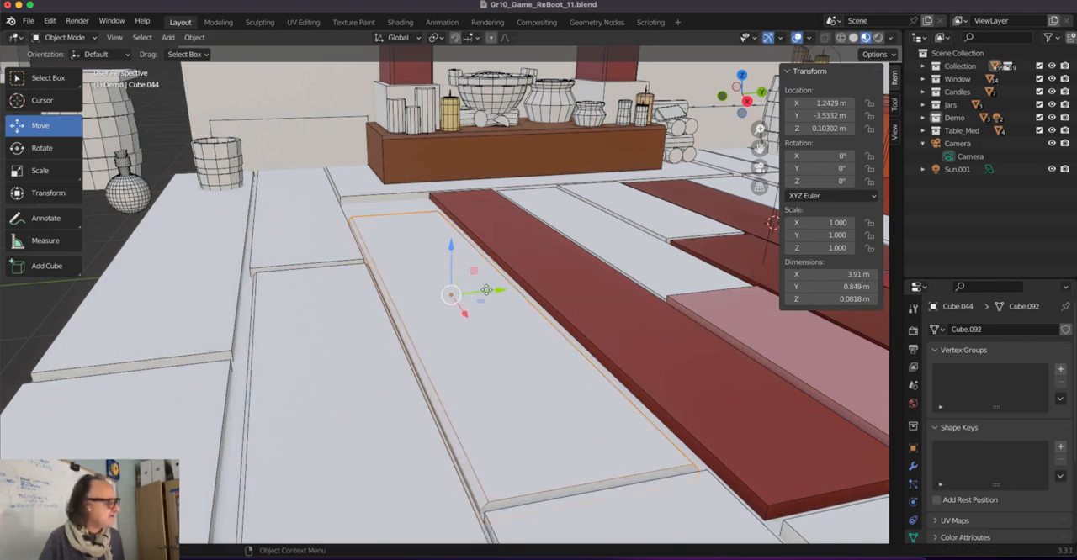
Nudge the selected bevelled floor plank about 0.008 m along negative Y, away from the red plank.
{"action": "left_click_drag", "start_coordinate": [486, 290], "coordinate": [484, 291]}
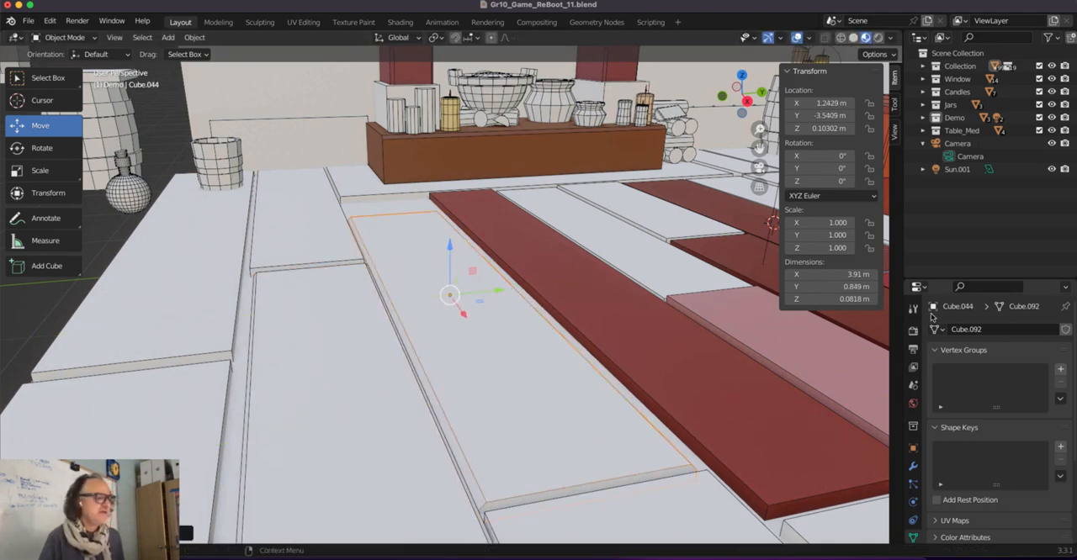
Examine the floor planks in rendered shading with the Eevee Ambient Occlusion setting, and return the viewport to material preview.
{"action": "left_click", "coordinate": [913, 403]}
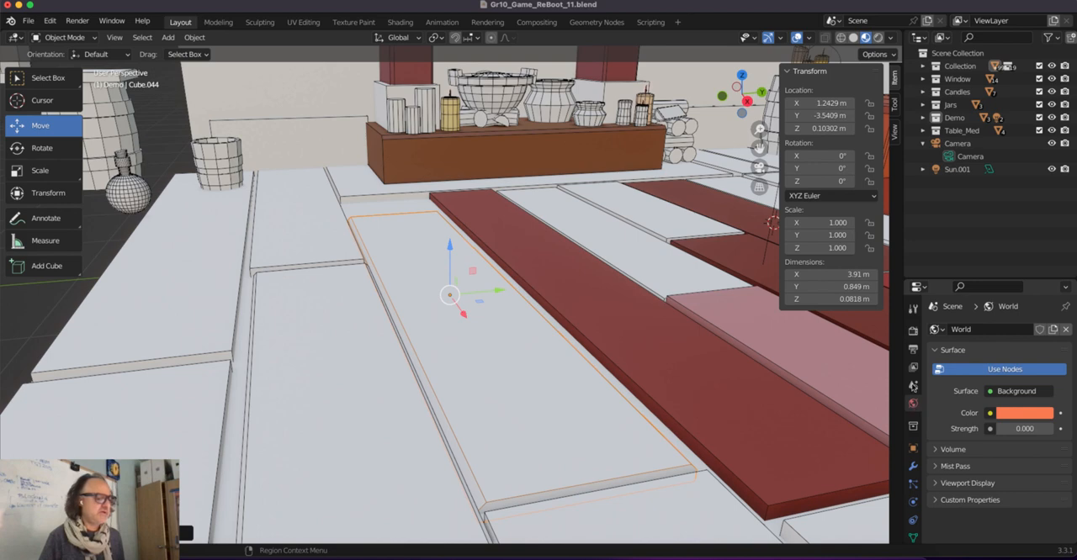
{"action": "left_click", "coordinate": [913, 331]}
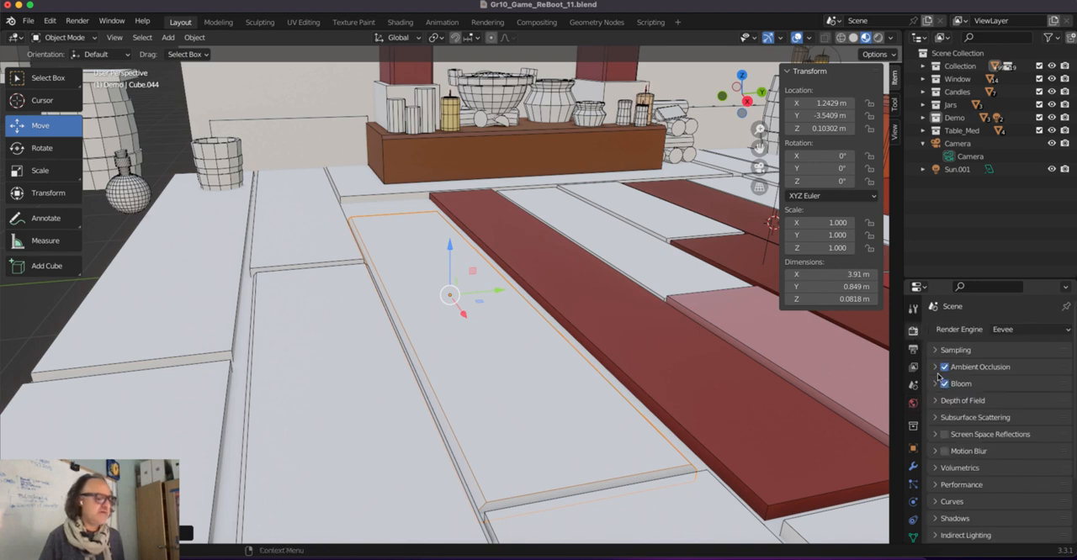
{"action": "left_click", "coordinate": [877, 38]}
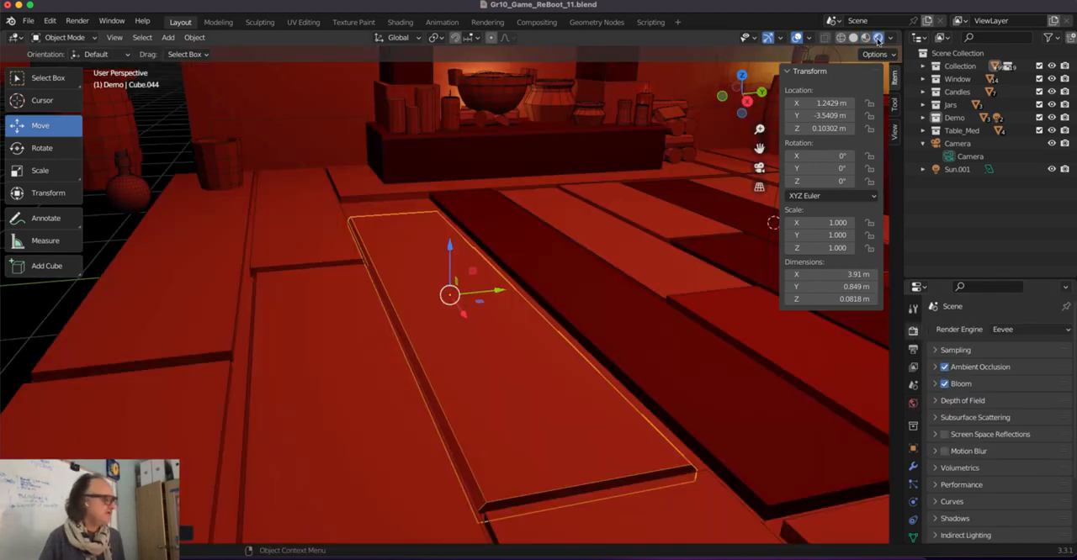
{"action": "left_click", "coordinate": [943, 367]}
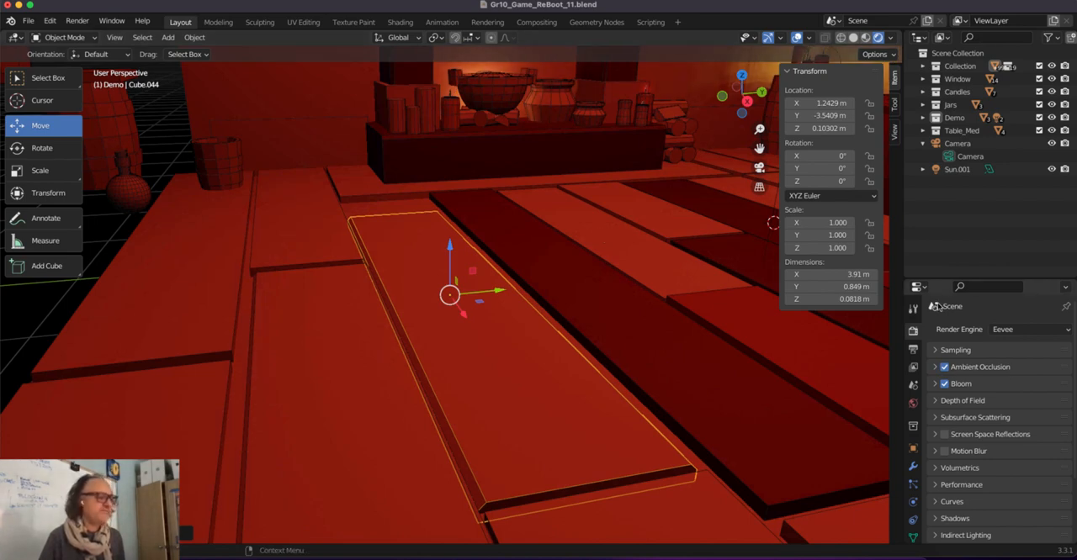
{"action": "left_click", "coordinate": [866, 38]}
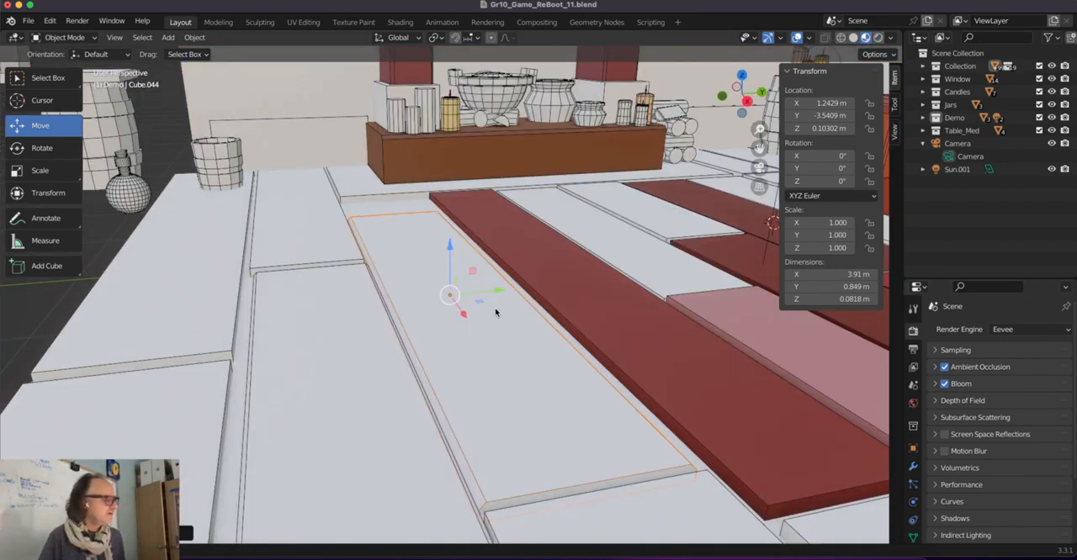
{"action": "middle_click_drag", "start_coordinate": [496, 311], "coordinate": [260, 462]}
{"action": "scroll", "coordinate": [583, 352], "scroll_direction": "down", "scroll_amount": 3}
{"action": "middle_click_drag", "start_coordinate": [260, 462], "coordinate": [303, 448]}
{"action": "middle_click_drag", "start_coordinate": [494, 328], "coordinate": [483, 355], "text": "shift"}
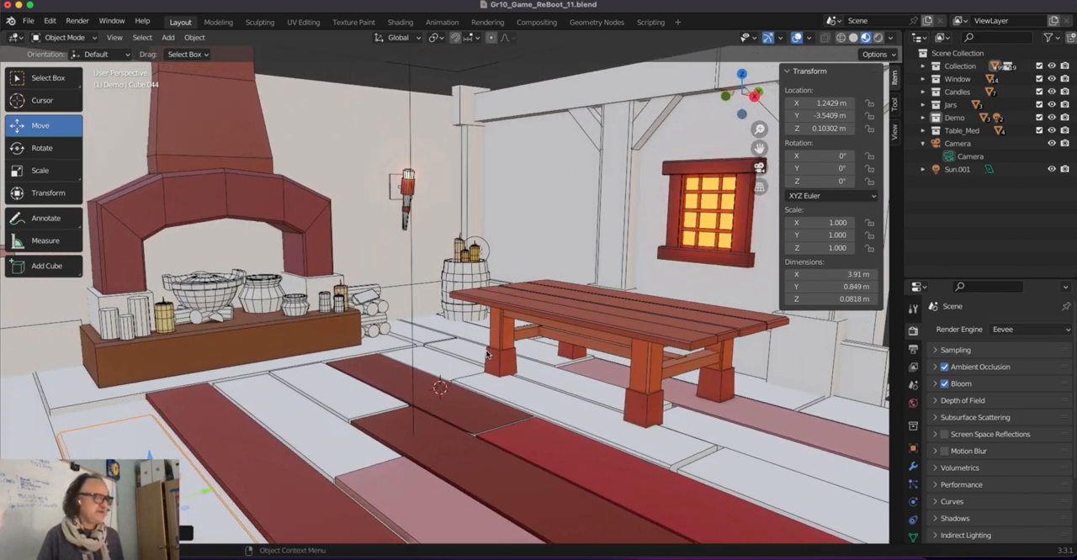
{"action": "left_click", "coordinate": [754, 1]}
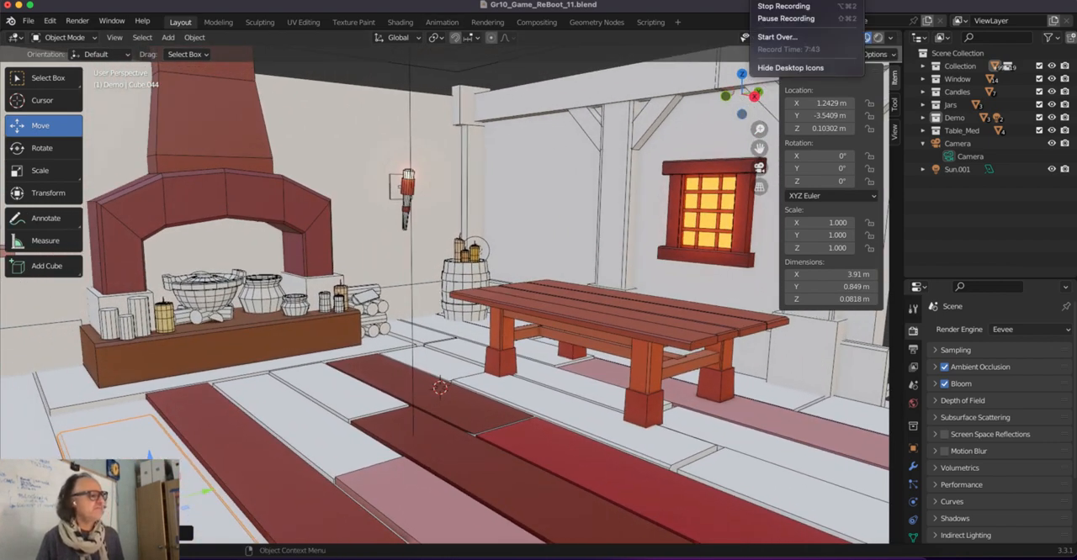
{"action": "left_click", "coordinate": [767, 7]}
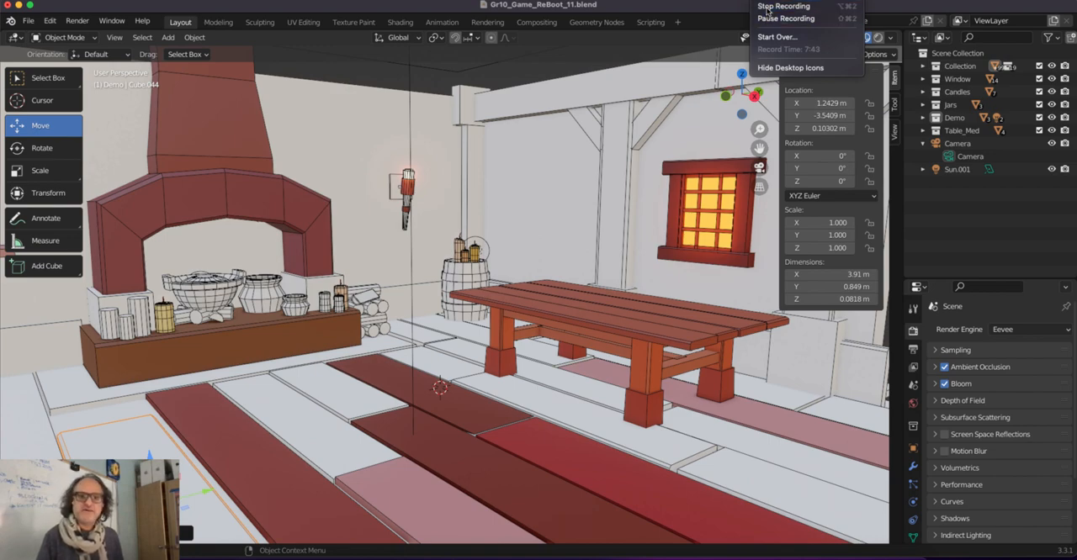